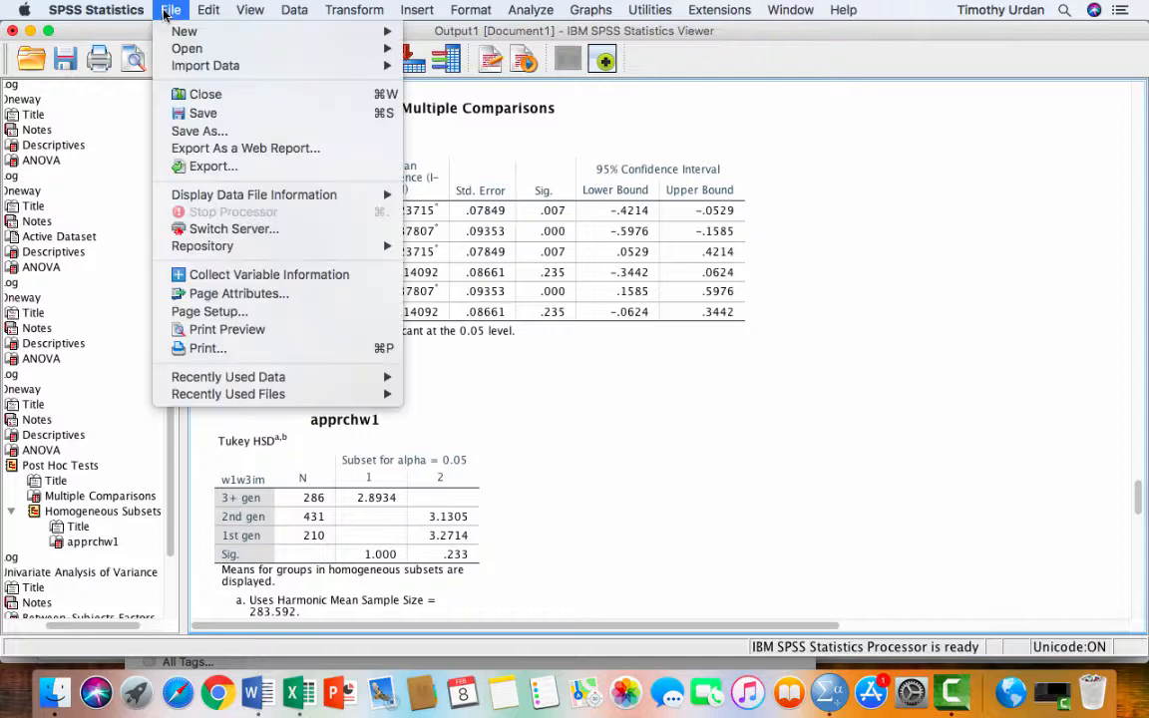
- Create a new blank dataset and enlarge its window over the output viewer
{"action": "mouse_move", "coordinate": [168, 33]}
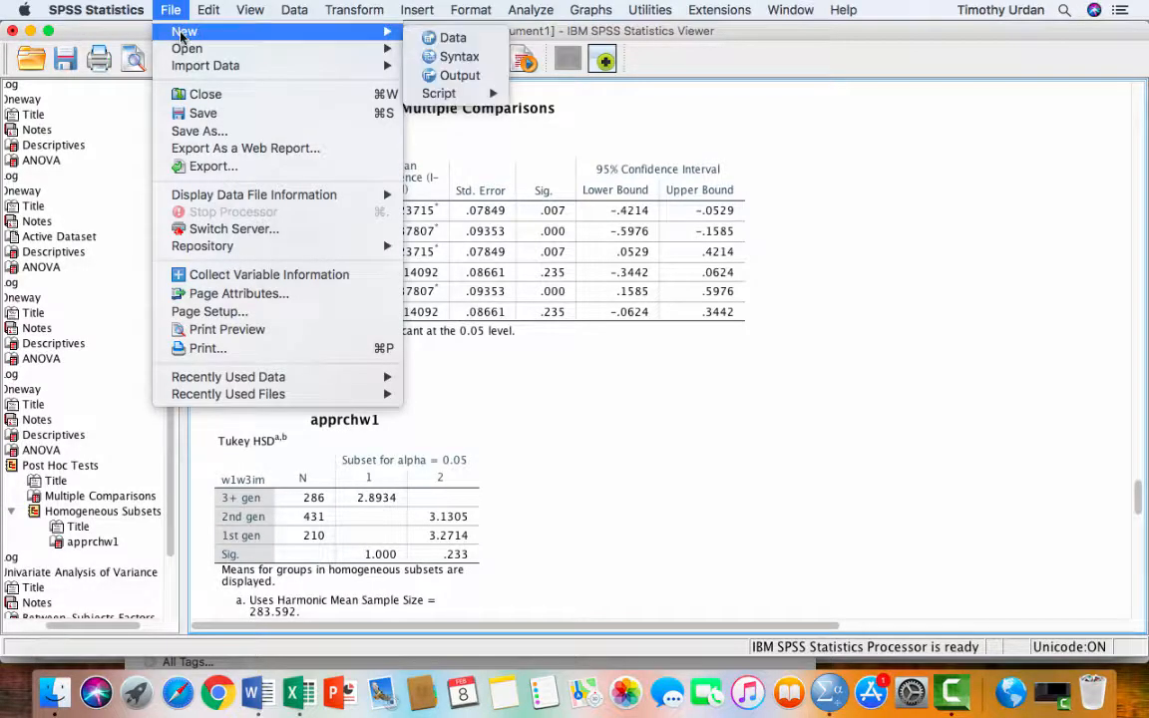
{"action": "left_click", "coordinate": [442, 40]}
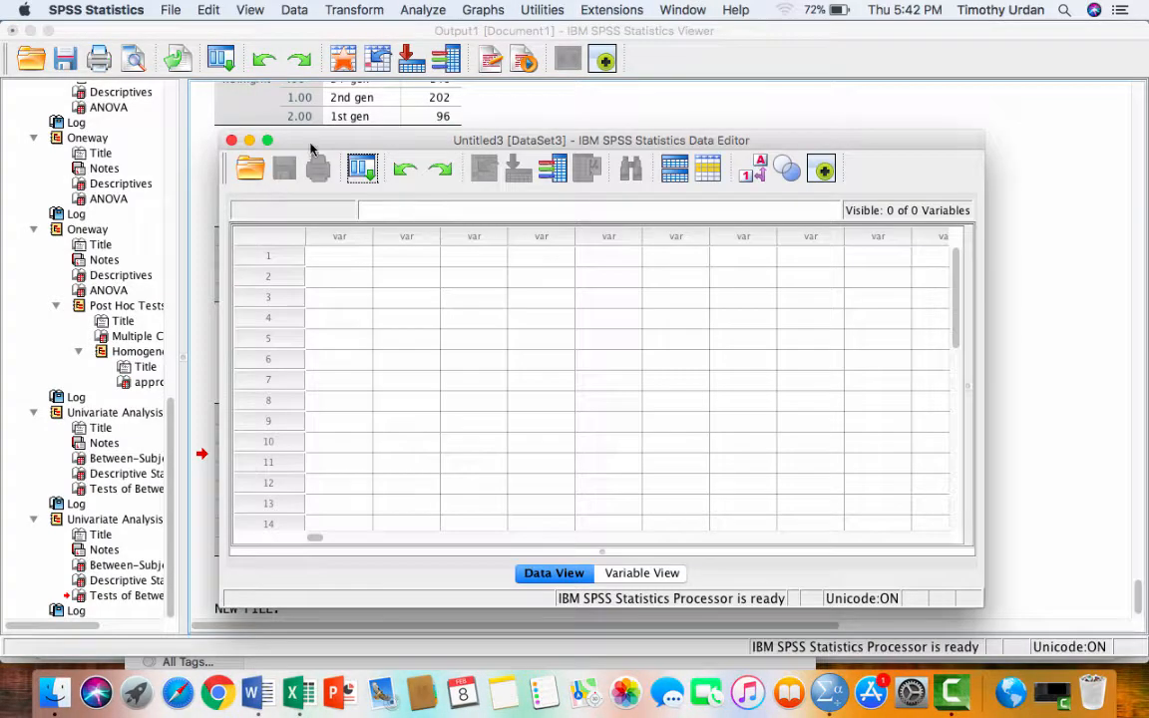
{"action": "left_click_drag", "start_coordinate": [283, 138], "coordinate": [86, 28]}
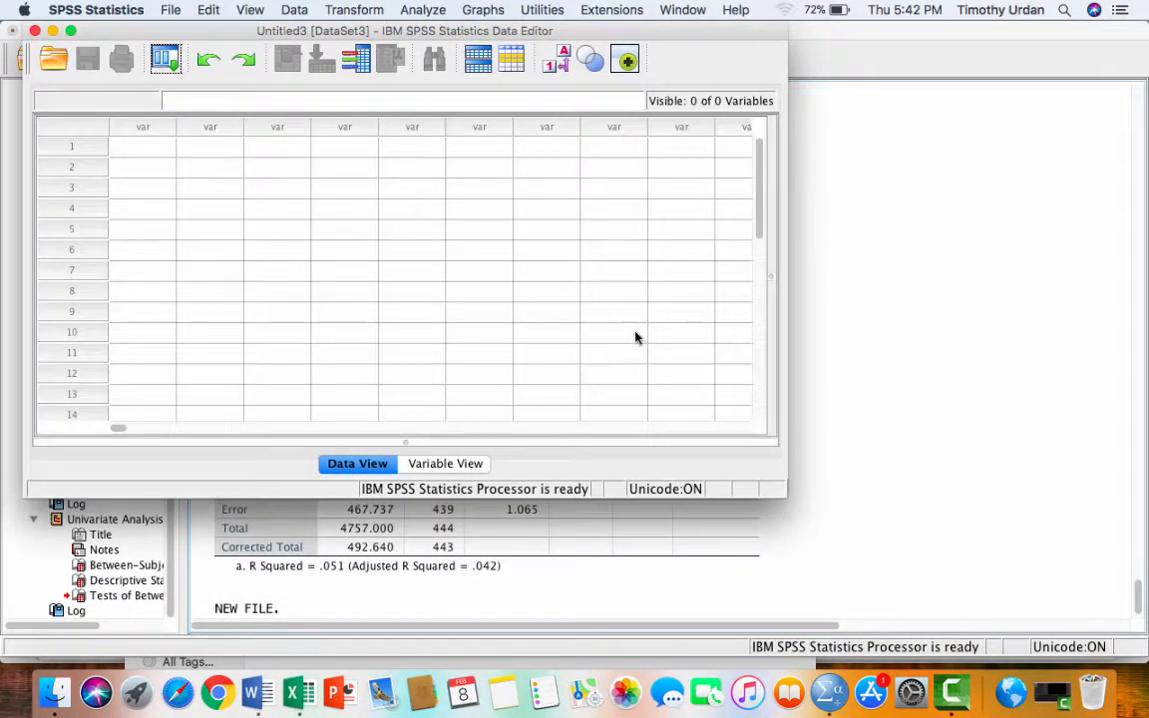
{"action": "left_click_drag", "start_coordinate": [795, 506], "coordinate": [1031, 611]}
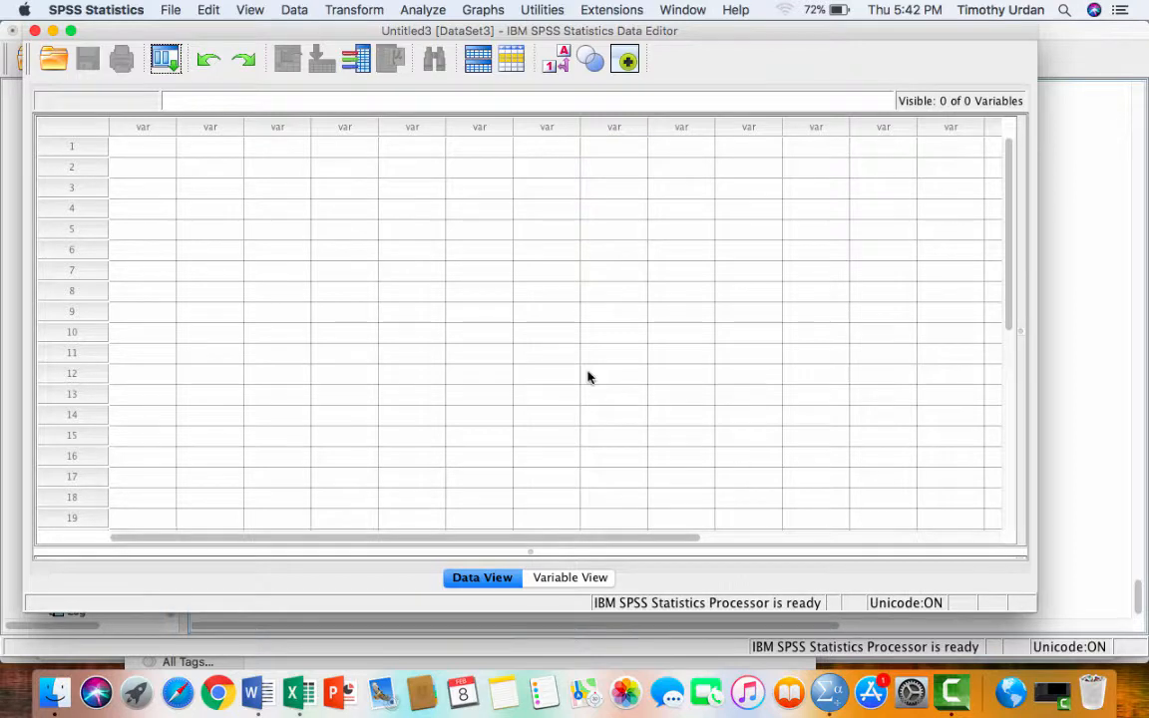
- Enter the value 1 in rows 1 through 10 of the second column, leaving the first column empty
{"action": "left_click", "coordinate": [136, 151]}
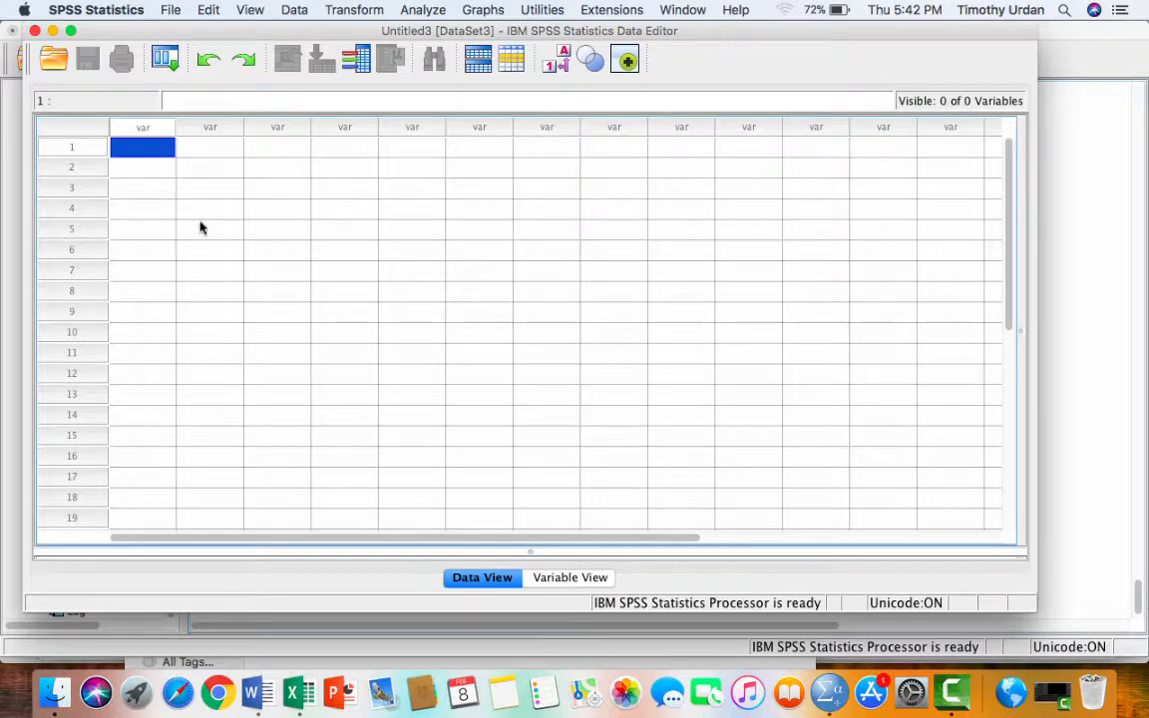
{"action": "left_click", "coordinate": [225, 152]}
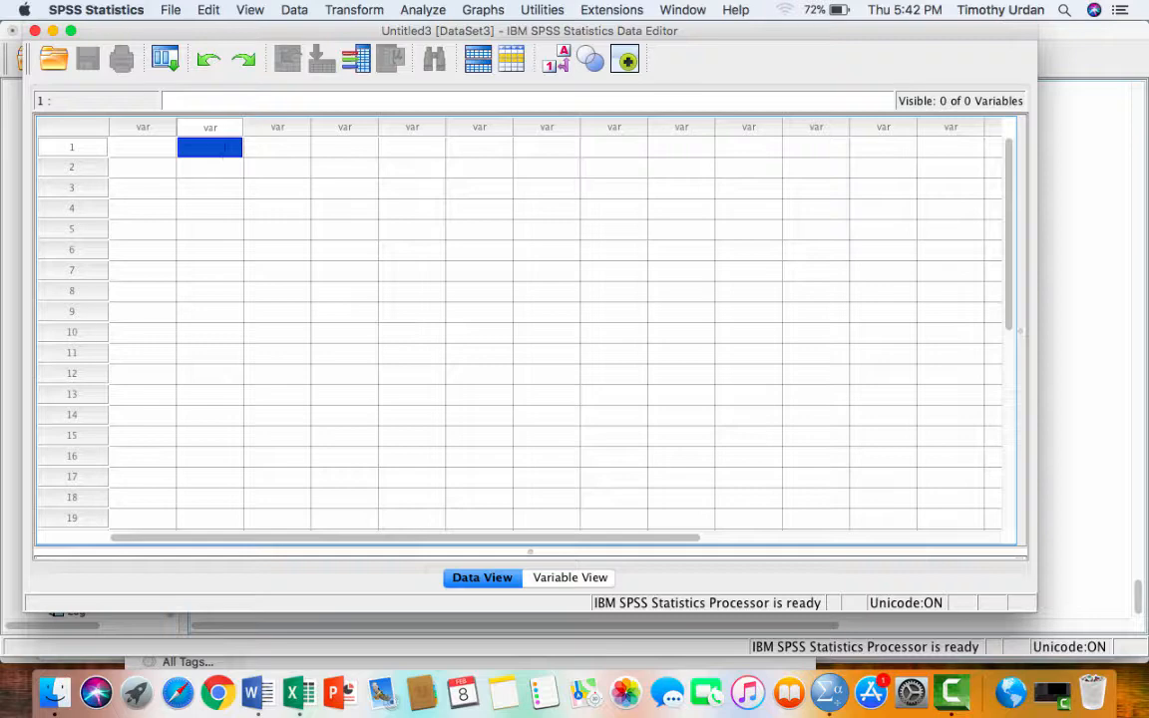
{"action": "type", "text": "1"}
{"action": "key", "text": "Return"}
{"action": "type", "text": "1"}
{"action": "key", "text": "Return"}
{"action": "type", "text": "1"}
{"action": "key", "text": "Return"}
{"action": "type", "text": "1"}
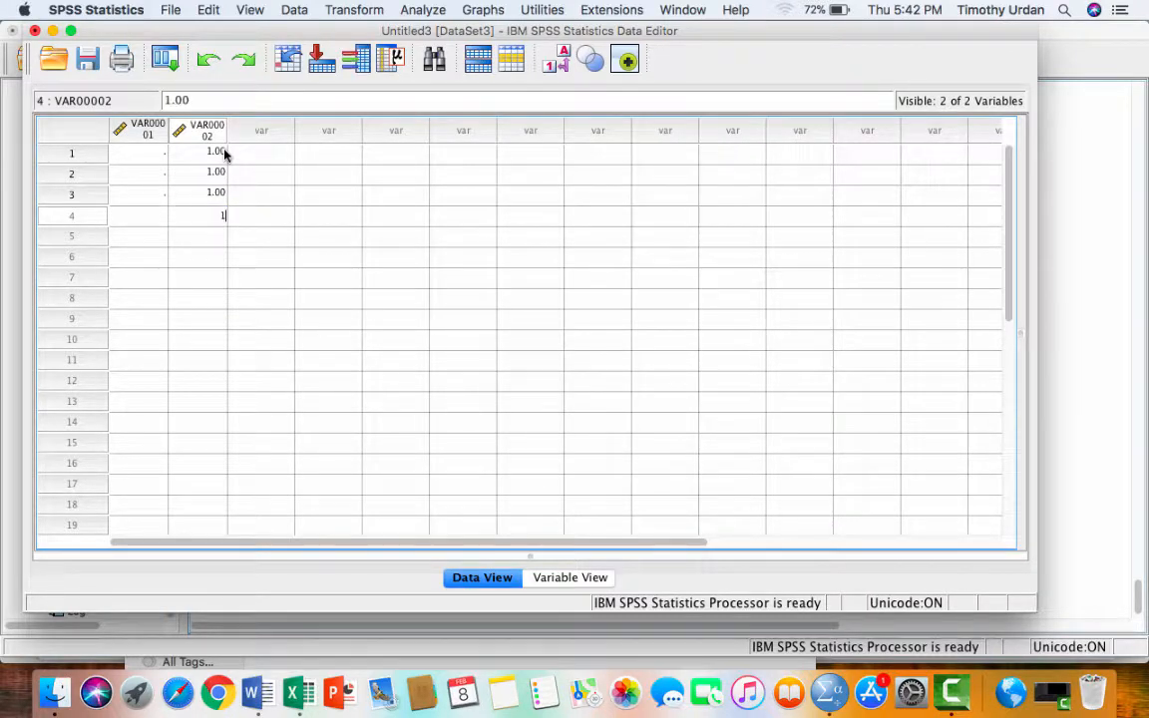
{"action": "key", "text": "Return"}
{"action": "type", "text": "1"}
{"action": "key", "text": "Return"}
{"action": "type", "text": "1"}
{"action": "key", "text": "Return"}
{"action": "type", "text": "1"}
{"action": "key", "text": "Return"}
{"action": "type", "text": "1"}
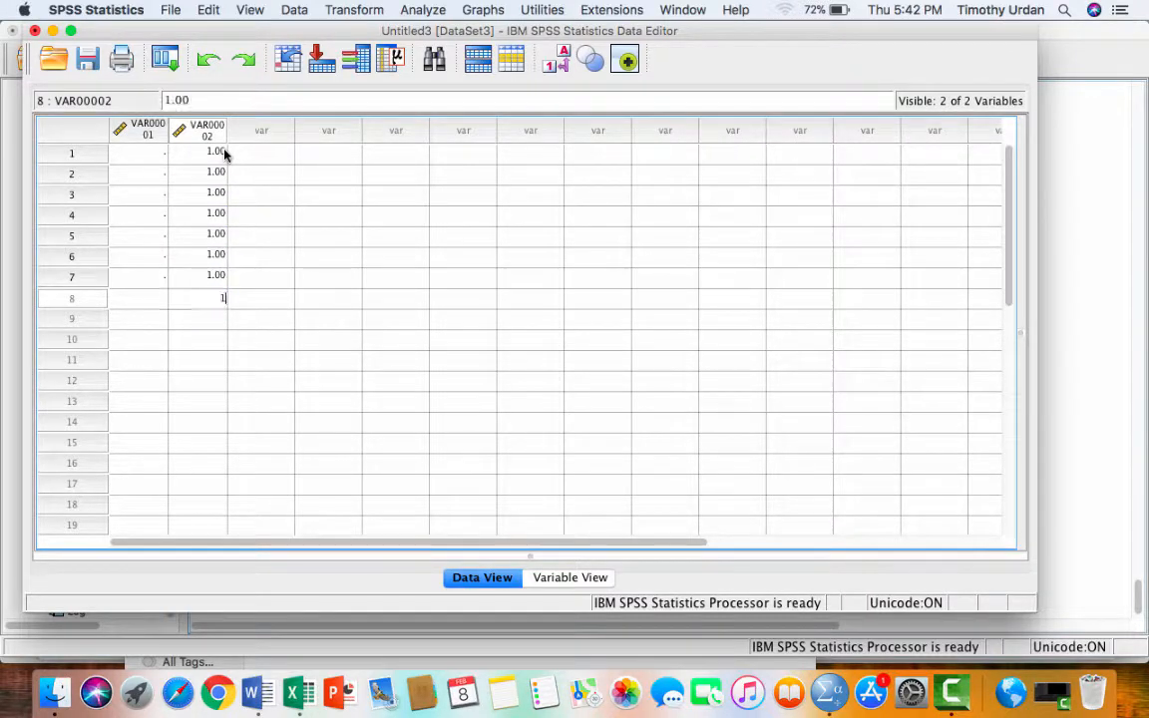
{"action": "key", "text": "Return"}
{"action": "type", "text": "1"}
{"action": "key", "text": "Return"}
{"action": "type", "text": "1"}
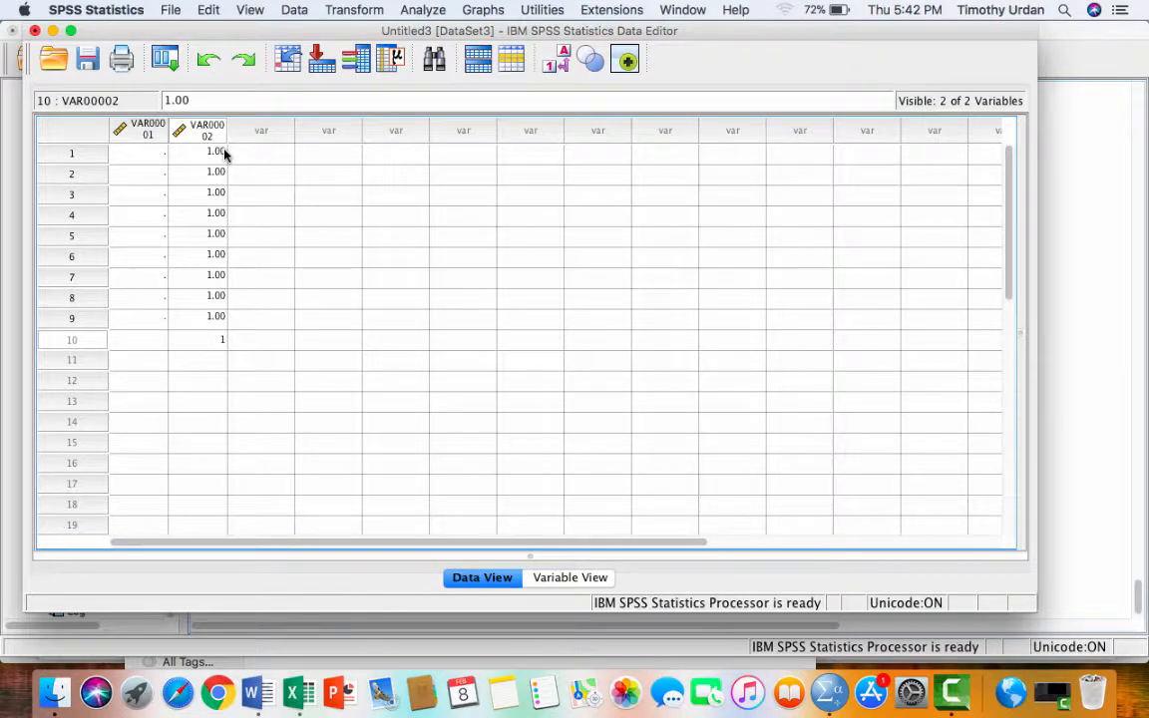
{"action": "key", "text": "Return"}
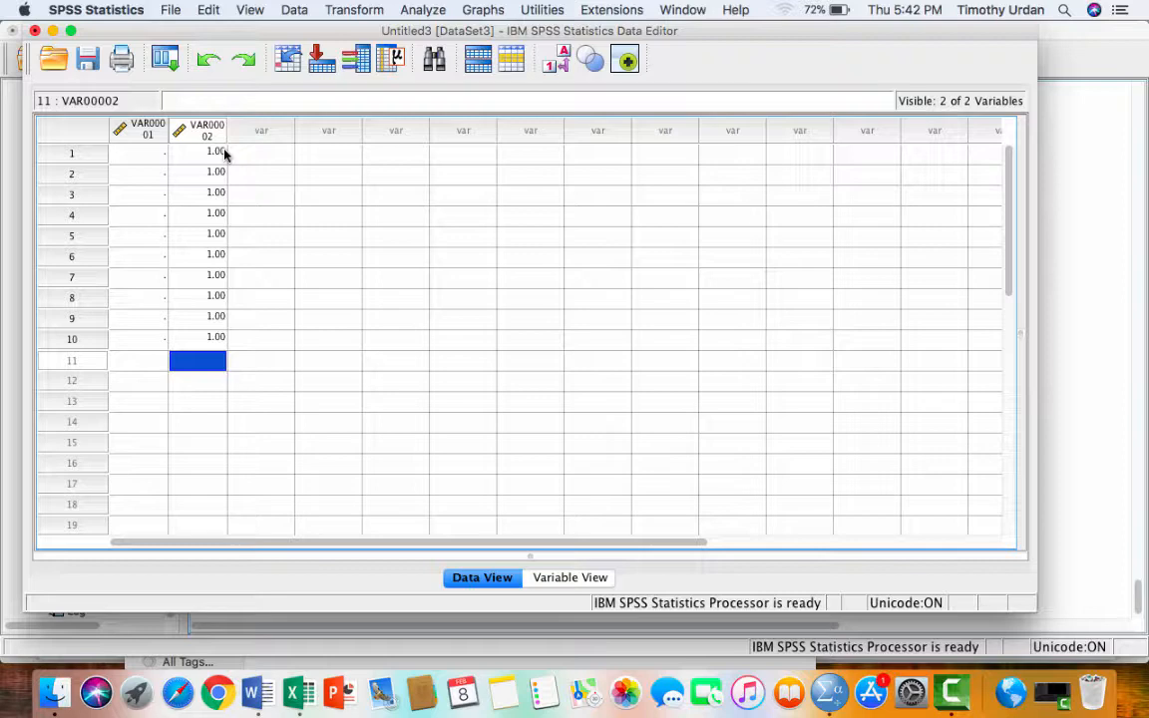
- Fill rows 1 through 10 of the first column with 5, 4, 5, 3, 4, 5, 4, 3, 4 and 5
{"action": "left_click", "coordinate": [154, 156]}
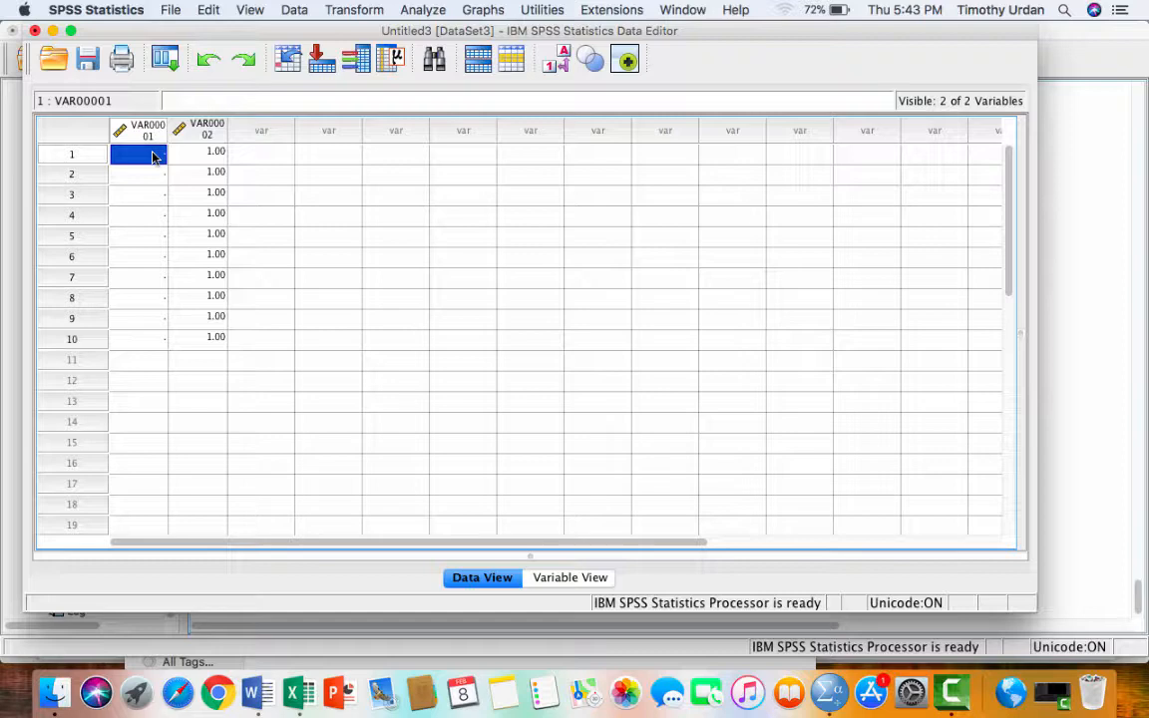
{"action": "type", "text": "5"}
{"action": "key", "text": "Return"}
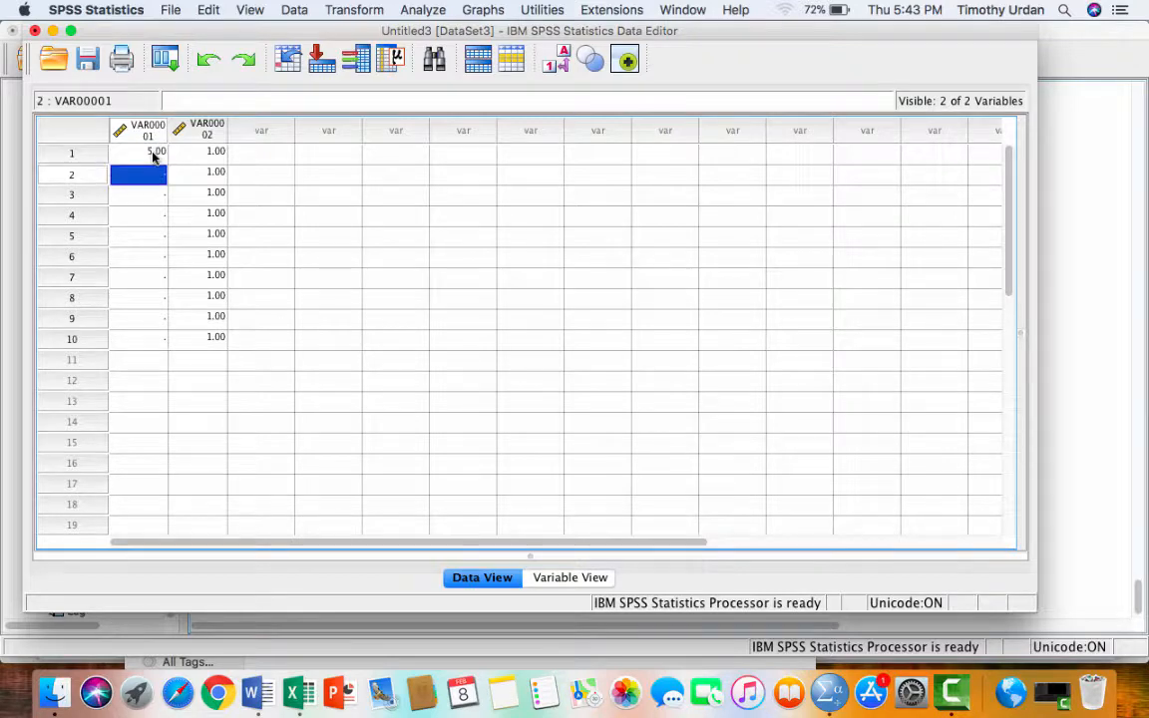
{"action": "type", "text": "4"}
{"action": "key", "text": "Return"}
{"action": "type", "text": "5"}
{"action": "key", "text": "Return"}
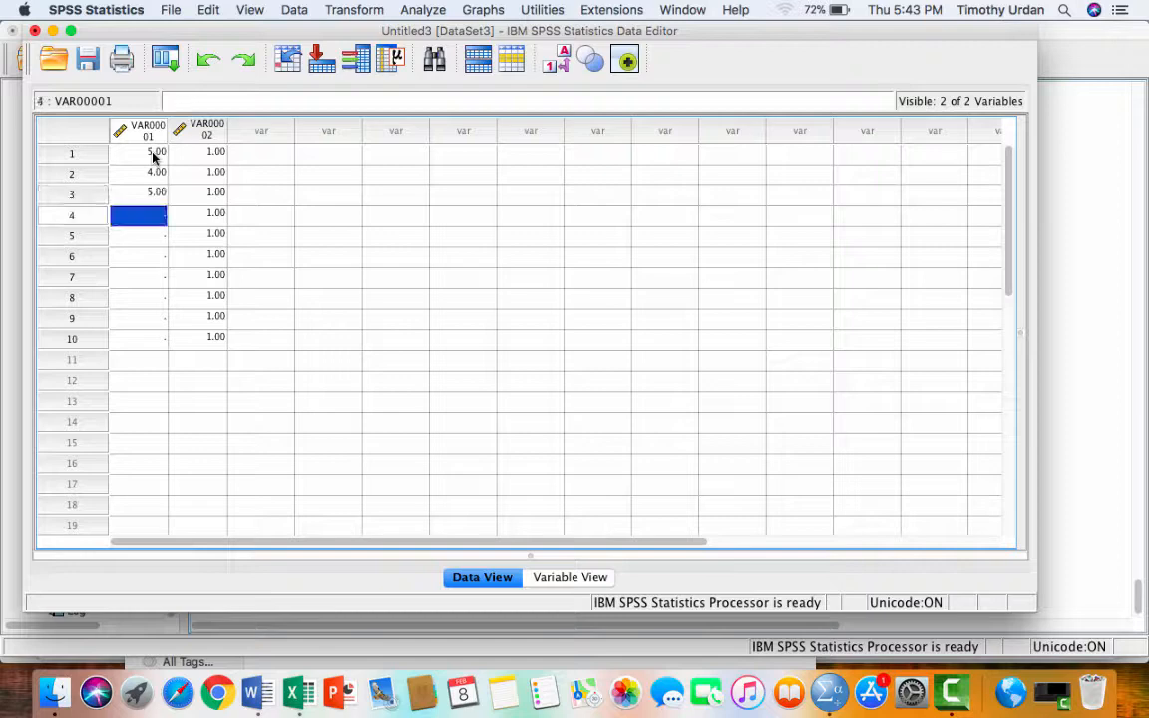
{"action": "type", "text": "3"}
{"action": "key", "text": "Return"}
{"action": "type", "text": "4"}
{"action": "key", "text": "Return"}
{"action": "type", "text": "5"}
{"action": "key", "text": "Return"}
{"action": "type", "text": "4"}
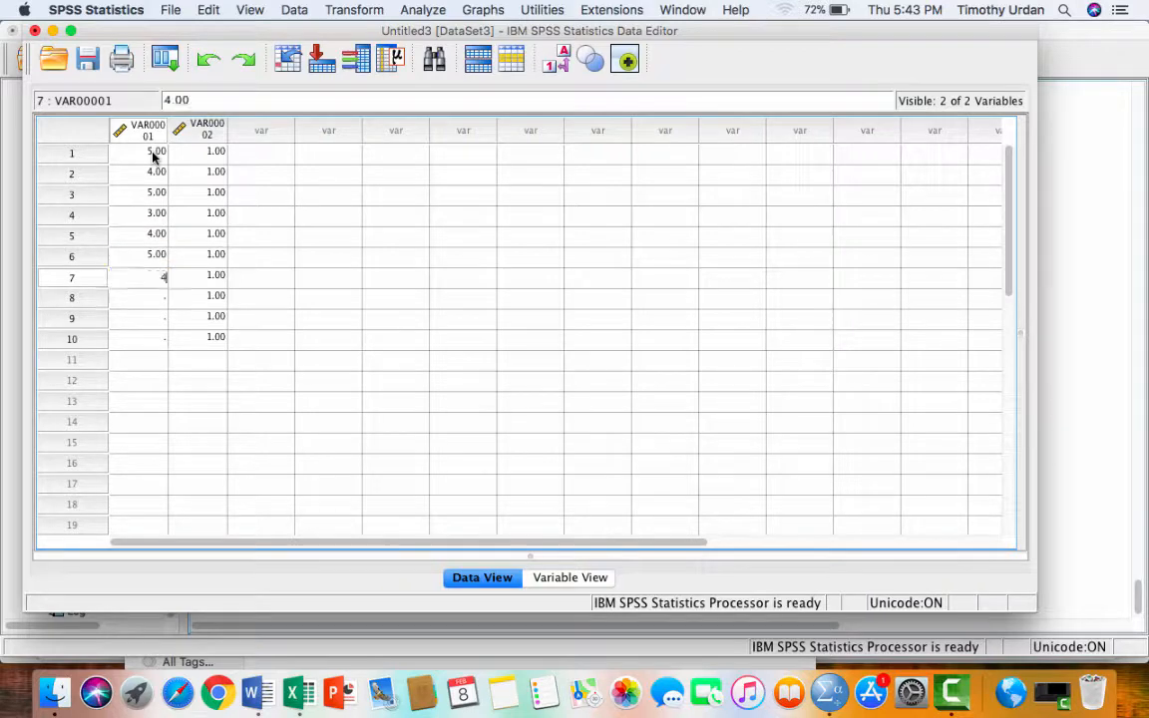
{"action": "key", "text": "Return"}
{"action": "type", "text": "3"}
{"action": "key", "text": "Return"}
{"action": "type", "text": "4"}
{"action": "key", "text": "Return"}
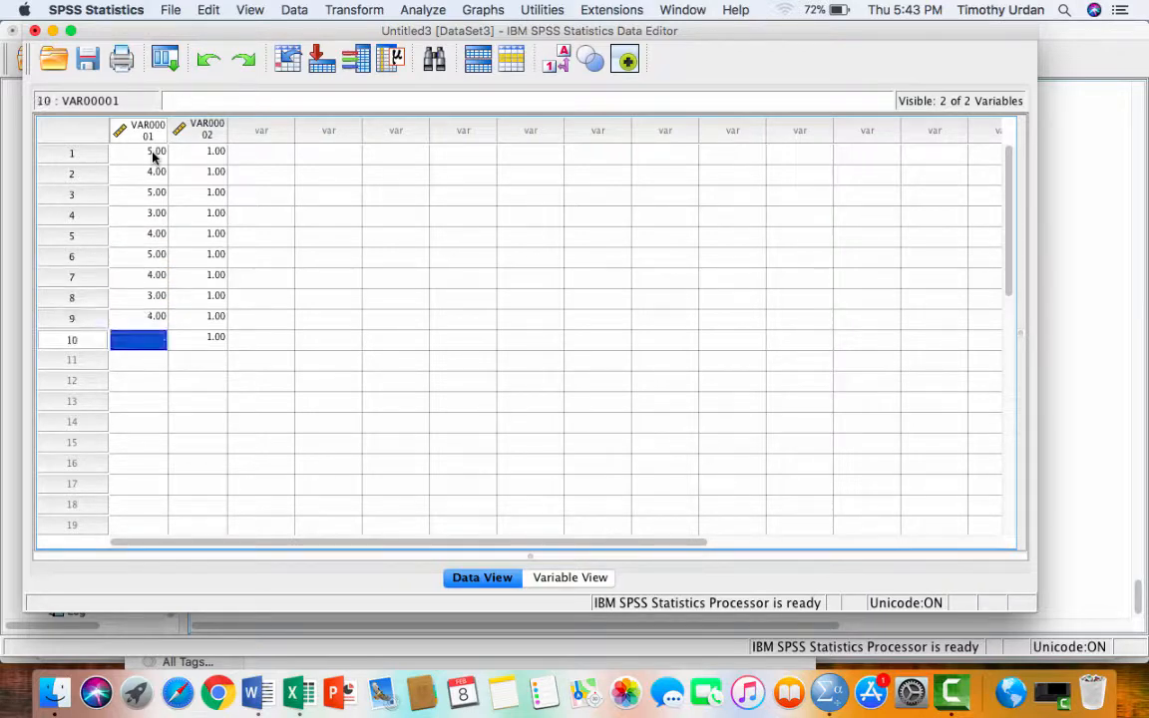
{"action": "type", "text": "5"}
{"action": "key", "text": "Return"}
- Enter the value 2 in rows 11 through 20 of the second column
{"action": "key", "text": "Right"}
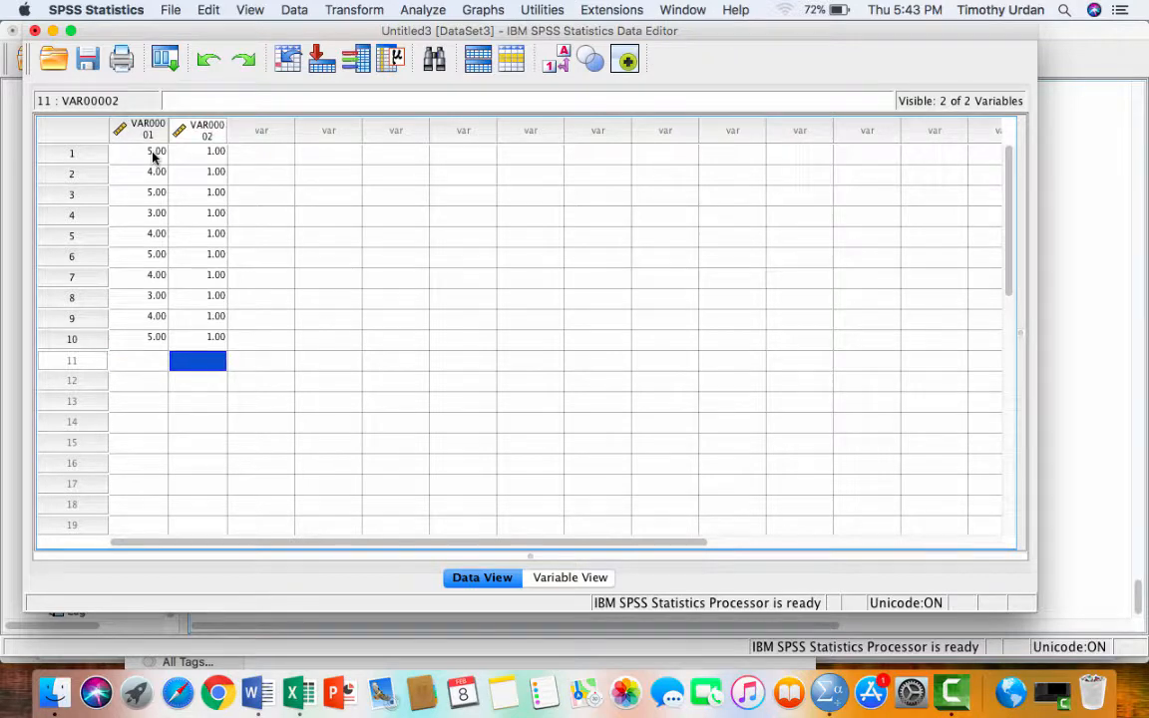
{"action": "type", "text": "2"}
{"action": "key", "text": "Return"}
{"action": "type", "text": "2"}
{"action": "key", "text": "Return"}
{"action": "type", "text": "2"}
{"action": "key", "text": "Return"}
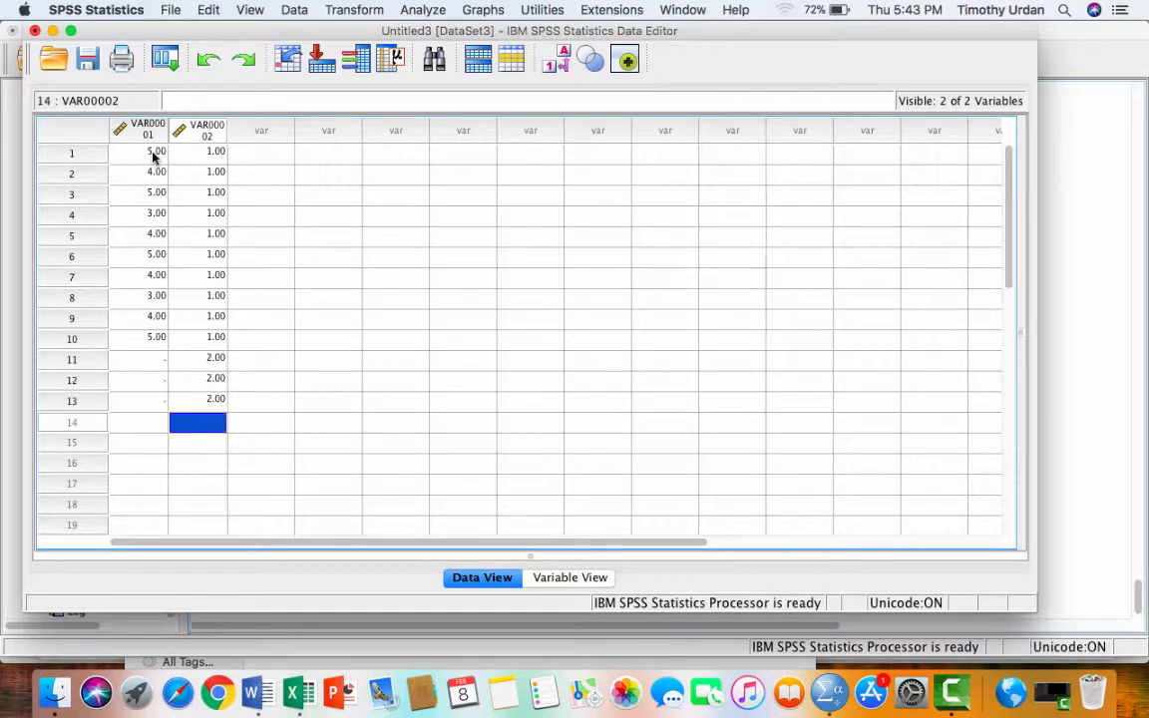
{"action": "type", "text": "2 2"}
{"action": "key", "text": "Return"}
{"action": "type", "text": "2"}
{"action": "key", "text": "Return"}
{"action": "type", "text": "2"}
{"action": "key", "text": "Return"}
{"action": "type", "text": "2"}
{"action": "key", "text": "Return"}
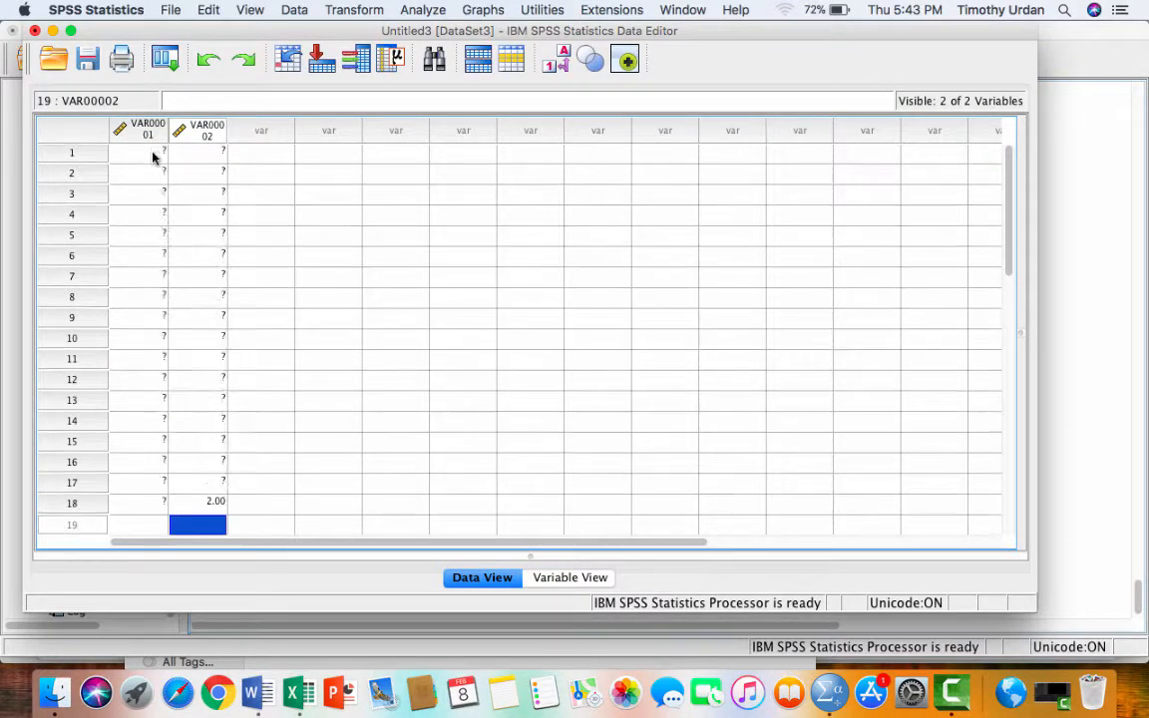
{"action": "type", "text": "2"}
{"action": "key", "text": "Return"}
{"action": "type", "text": "2"}
{"action": "key", "text": "Return"}
{"action": "type", "text": "2"}
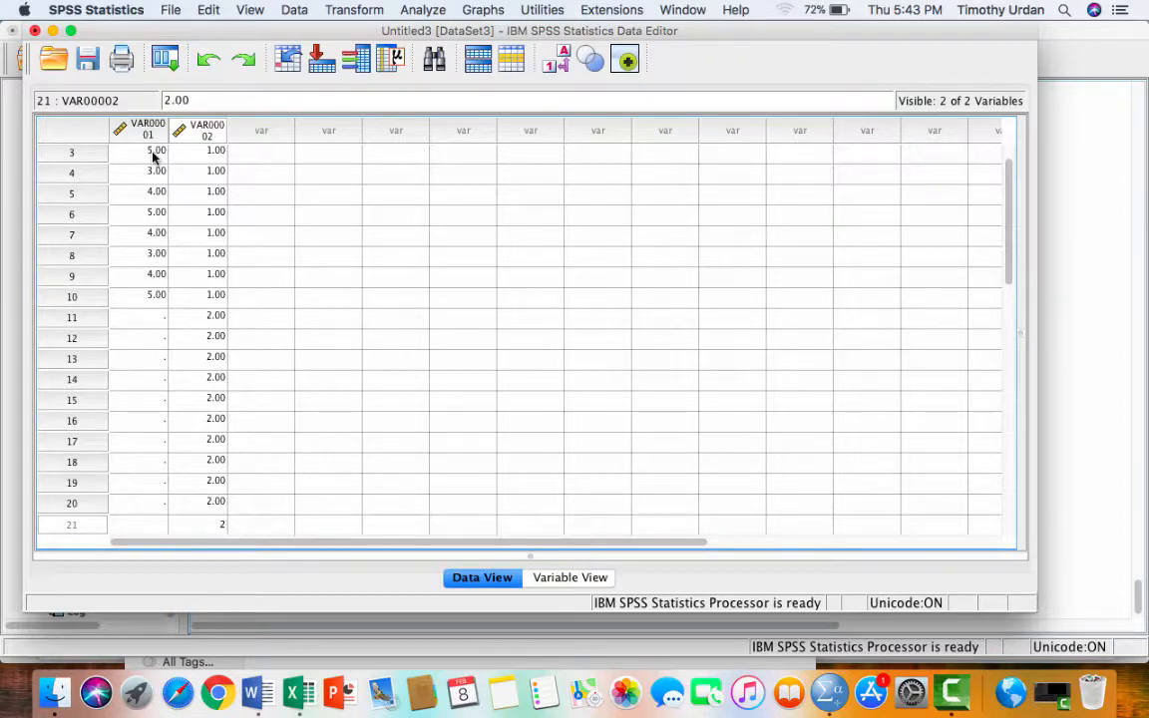
{"action": "key", "text": "BackSpace"}
- Fill rows 11 through 20 of the first column with 3, 4, 3, 5, 4, 3, 1, 2, 1 and 3
{"action": "key", "text": "Up"}
{"action": "key", "text": "Up"}
{"action": "key", "text": "Up"}
{"action": "key", "text": "Up"}
{"action": "key", "text": "Up"}
{"action": "key", "text": "Up"}
{"action": "key", "text": "Up"}
{"action": "key", "text": "Up"}
{"action": "key", "text": "Up"}
{"action": "key", "text": "Up"}
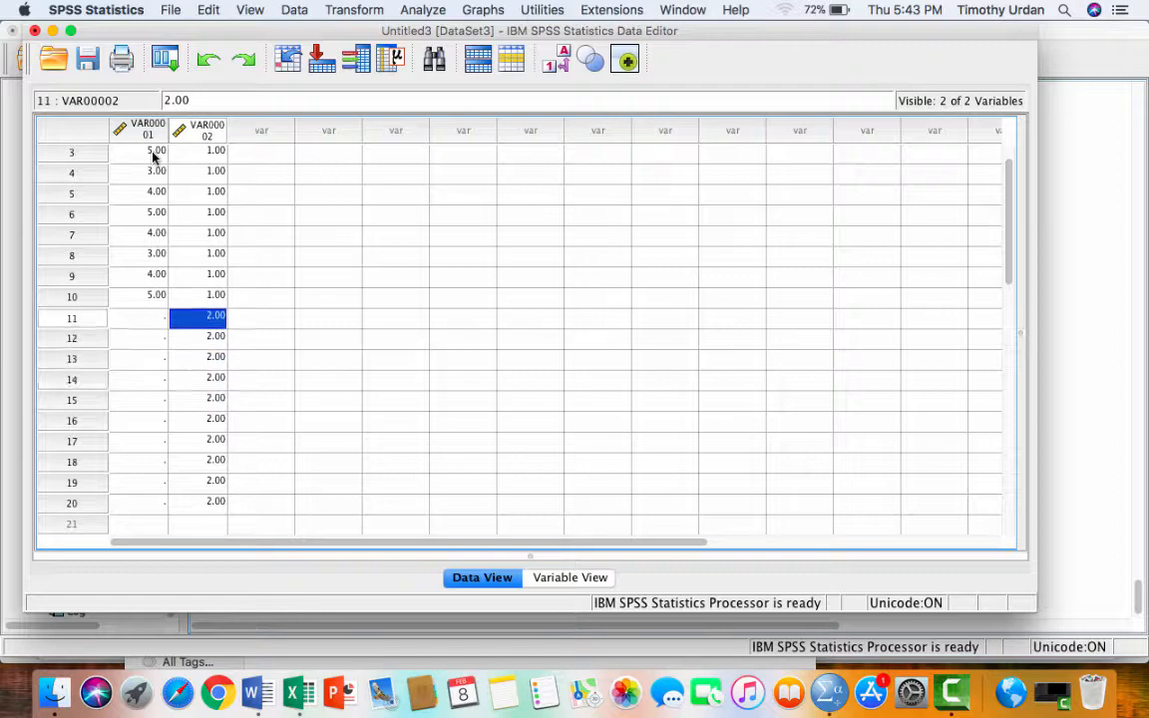
{"action": "key", "text": "Left"}
{"action": "type", "text": "3"}
{"action": "key", "text": "Return"}
{"action": "type", "text": "4"}
{"action": "key", "text": "Return"}
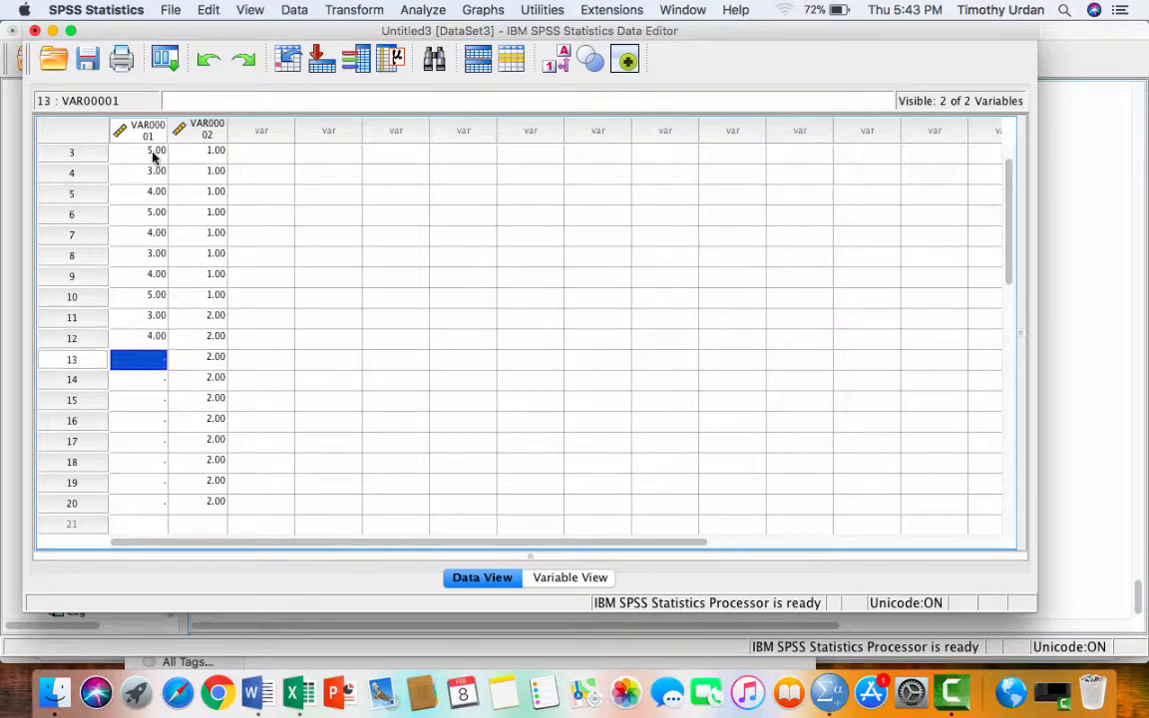
{"action": "type", "text": "3"}
{"action": "key", "text": "Return"}
{"action": "type", "text": "5"}
{"action": "key", "text": "Return"}
{"action": "type", "text": "4"}
{"action": "key", "text": "Return"}
{"action": "type", "text": "3 "}
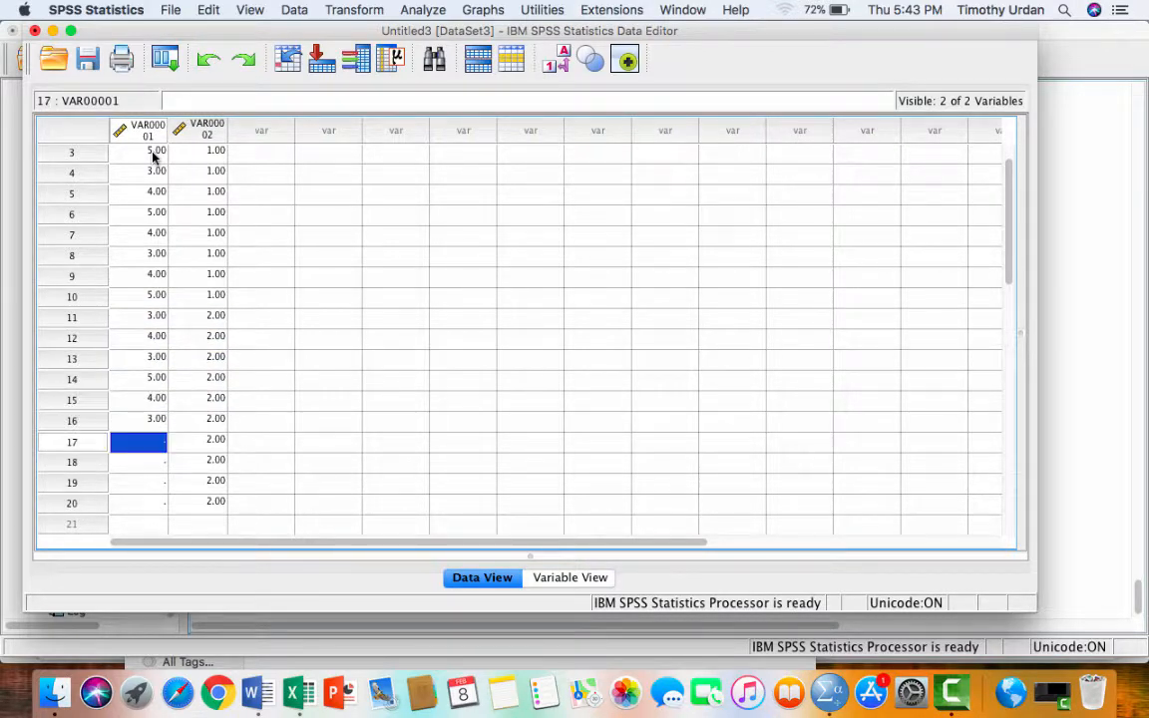
{"action": "type", "text": "1"}
{"action": "key", "text": "Return"}
{"action": "type", "text": "2"}
{"action": "key", "text": "Return"}
{"action": "type", "text": "1"}
{"action": "key", "text": "Return"}
{"action": "type", "text": "3"}
{"action": "key", "text": "Return"}
{"action": "type", "text": "4"}
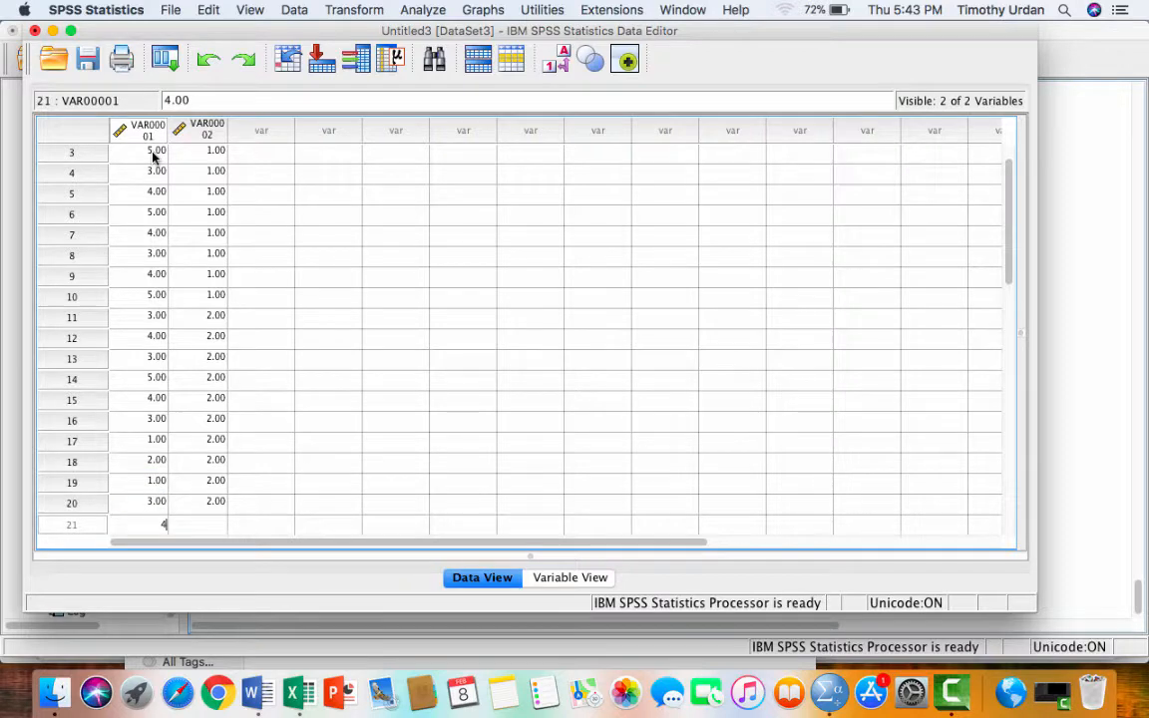
{"action": "key", "text": "Return"}
{"action": "type", "text": "3"}
{"action": "key", "text": "Return"}
{"action": "key", "text": "Up"}
{"action": "key", "text": "Up"}
{"action": "key", "text": "Up"}
{"action": "key", "text": "Down"}
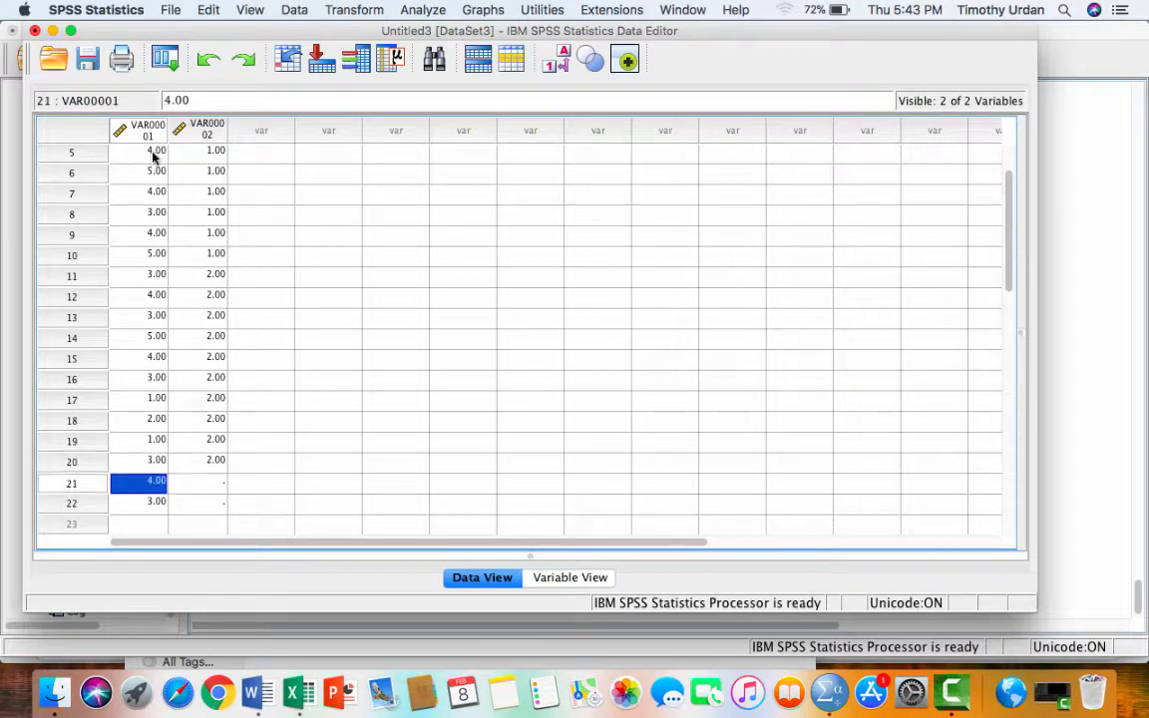
{"action": "key", "text": "Delete"}
{"action": "key", "text": "Down"}
{"action": "key", "text": "Delete"}
{"action": "key", "text": "Down"}
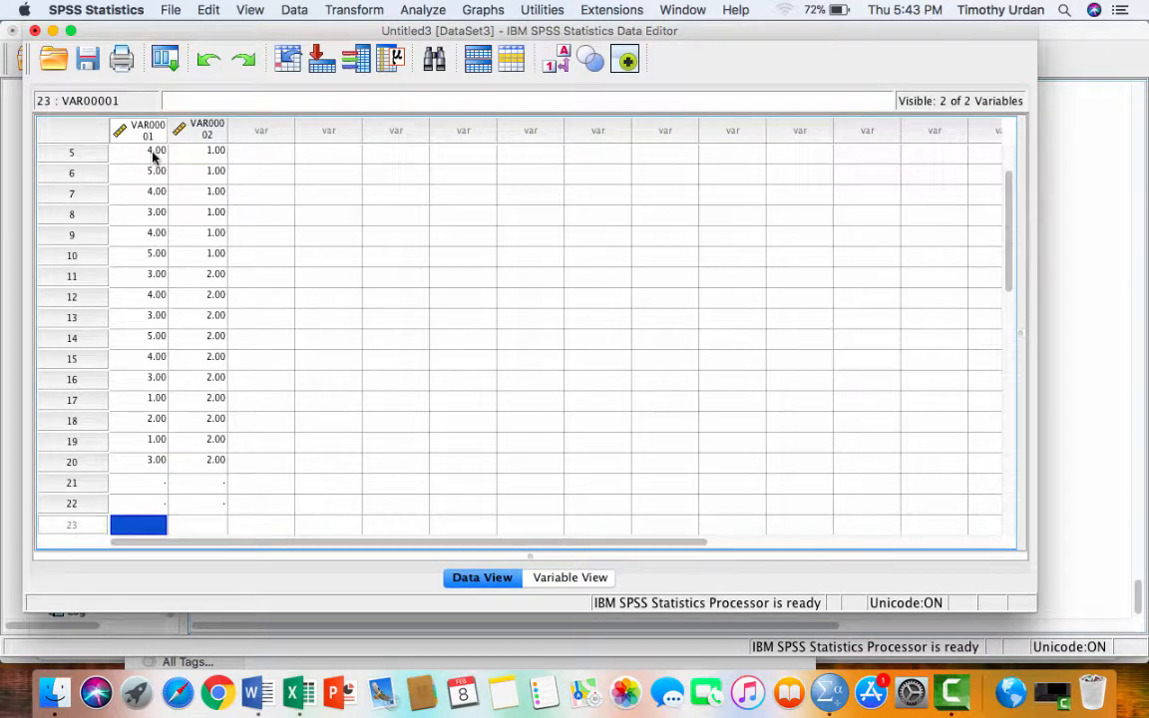
- Enter the value 3 in rows 21 through 30 of the second column
{"action": "key", "text": "Up"}
{"action": "key", "text": "Up"}
{"action": "key", "text": "Right"}
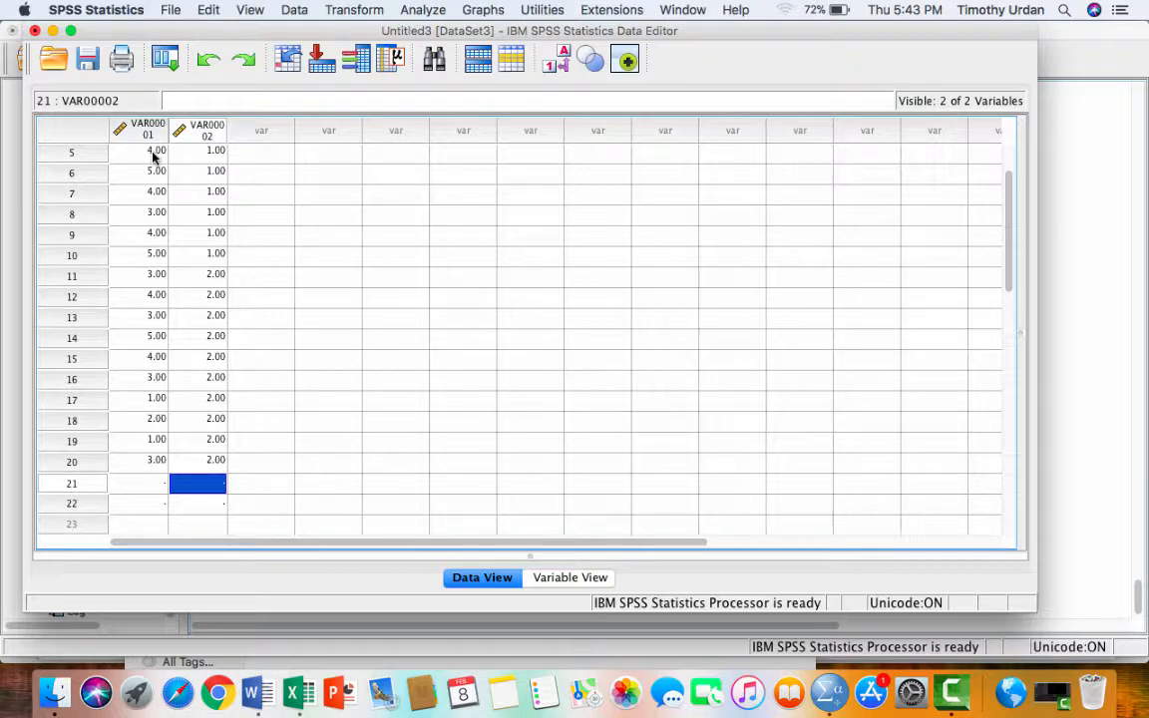
{"action": "type", "text": "3"}
{"action": "key", "text": "Return"}
{"action": "type", "text": "3"}
{"action": "key", "text": "Return"}
{"action": "type", "text": "3"}
{"action": "key", "text": "Return"}
{"action": "type", "text": "3 "}
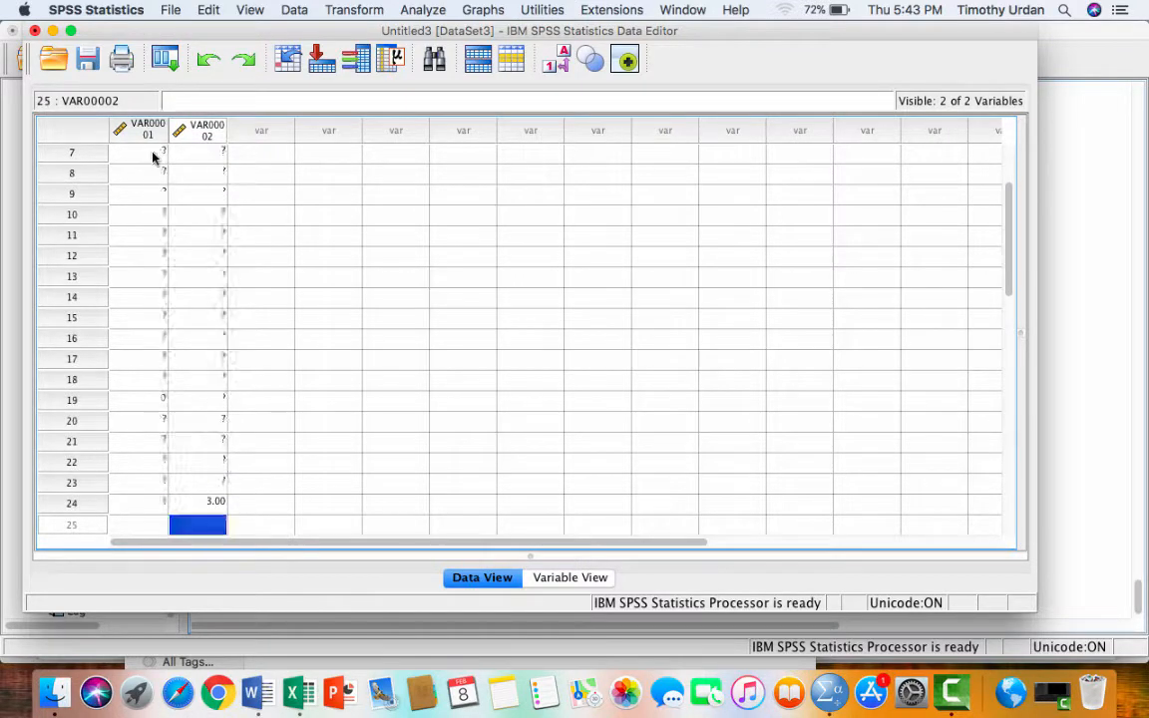
{"action": "type", "text": "3 3 3 3 3"}
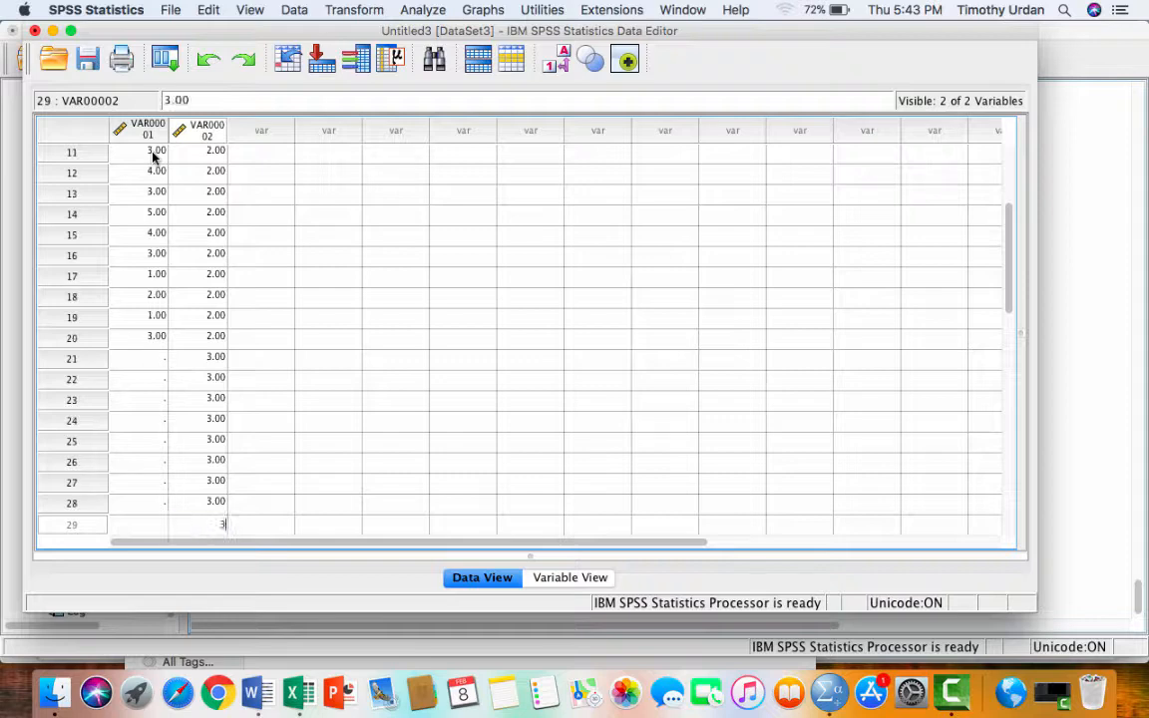
{"action": "key", "text": "Return"}
{"action": "type", "text": "3"}
{"action": "key", "text": "Return"}
- Fill rows 21 through 30 of the first column with 1, 2, 1, 3, 2, 1, 3, 2, 1 and 2
{"action": "key", "text": "Up"}
{"action": "key", "text": "Up"}
{"action": "key", "text": "Up"}
{"action": "key", "text": "Up"}
{"action": "key", "text": "Up"}
{"action": "key", "text": "Up"}
{"action": "key", "text": "Up"}
{"action": "key", "text": "Up"}
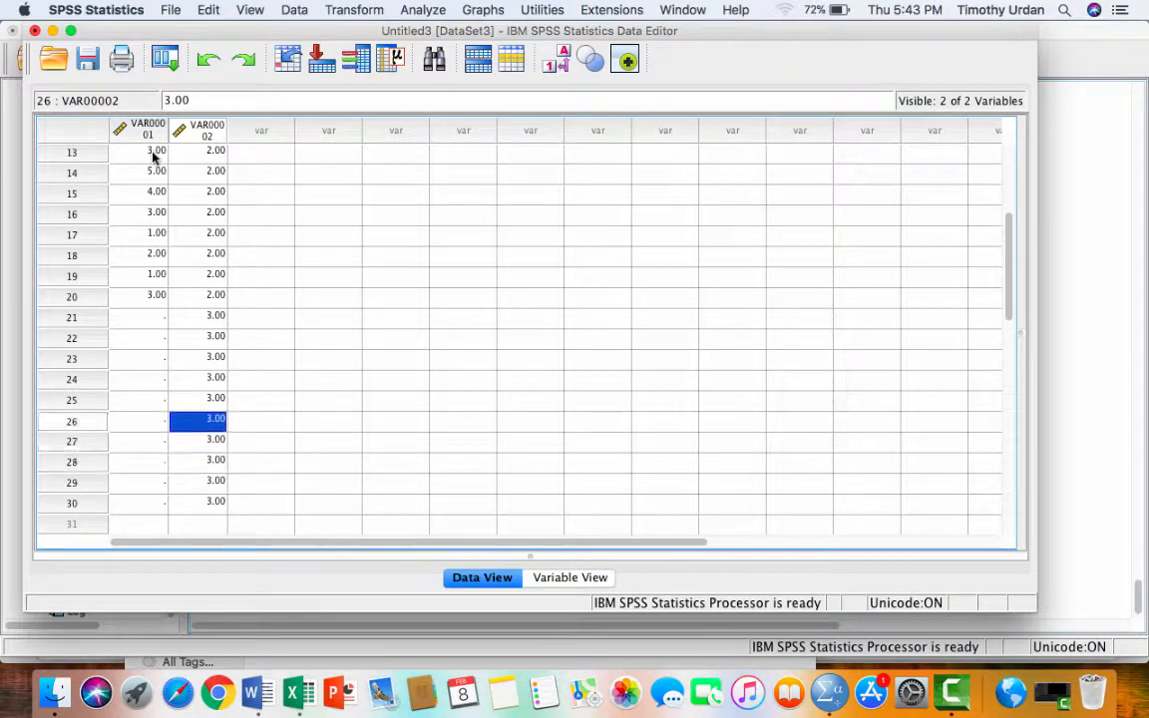
{"action": "key", "text": "Up"}
{"action": "key", "text": "Up"}
{"action": "key", "text": "Left"}
{"action": "type", "text": "1"}
{"action": "key", "text": "Return"}
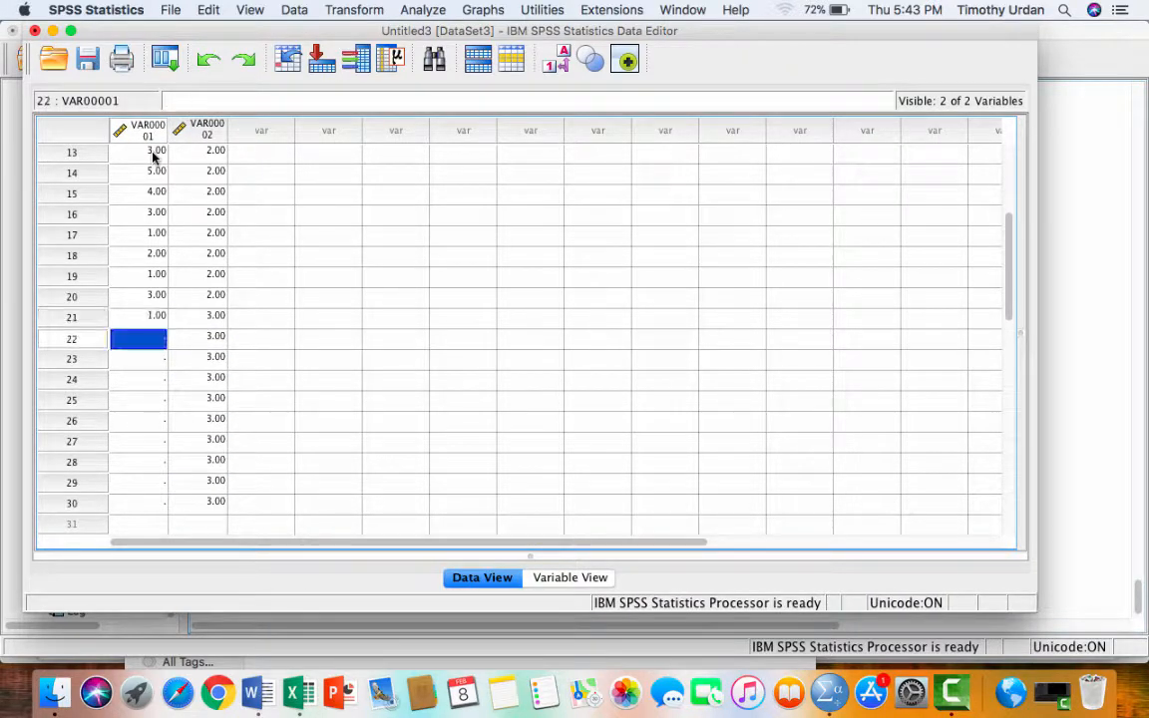
{"action": "type", "text": "2"}
{"action": "key", "text": "Return"}
{"action": "type", "text": "1"}
{"action": "key", "text": "Return"}
{"action": "type", "text": "3 2"}
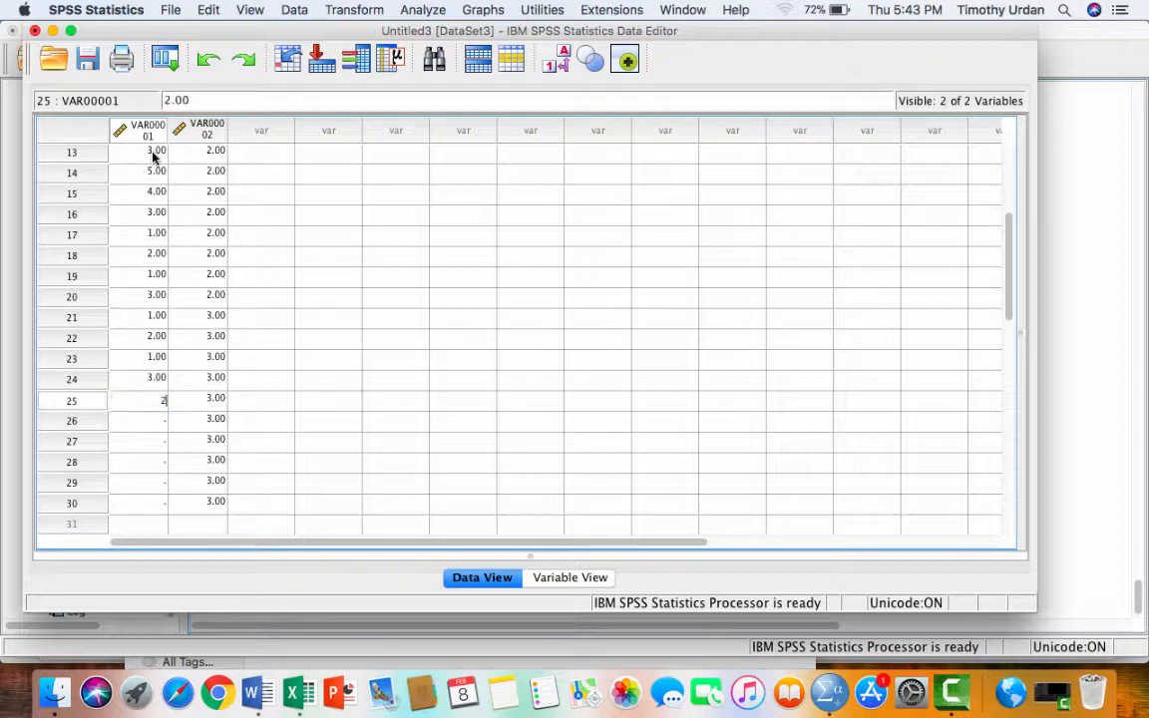
{"action": "key", "text": "Return"}
{"action": "type", "text": "1"}
{"action": "key", "text": "Return"}
{"action": "type", "text": "3"}
{"action": "key", "text": "Return"}
{"action": "type", "text": "2"}
{"action": "key", "text": "Return"}
{"action": "type", "text": "1"}
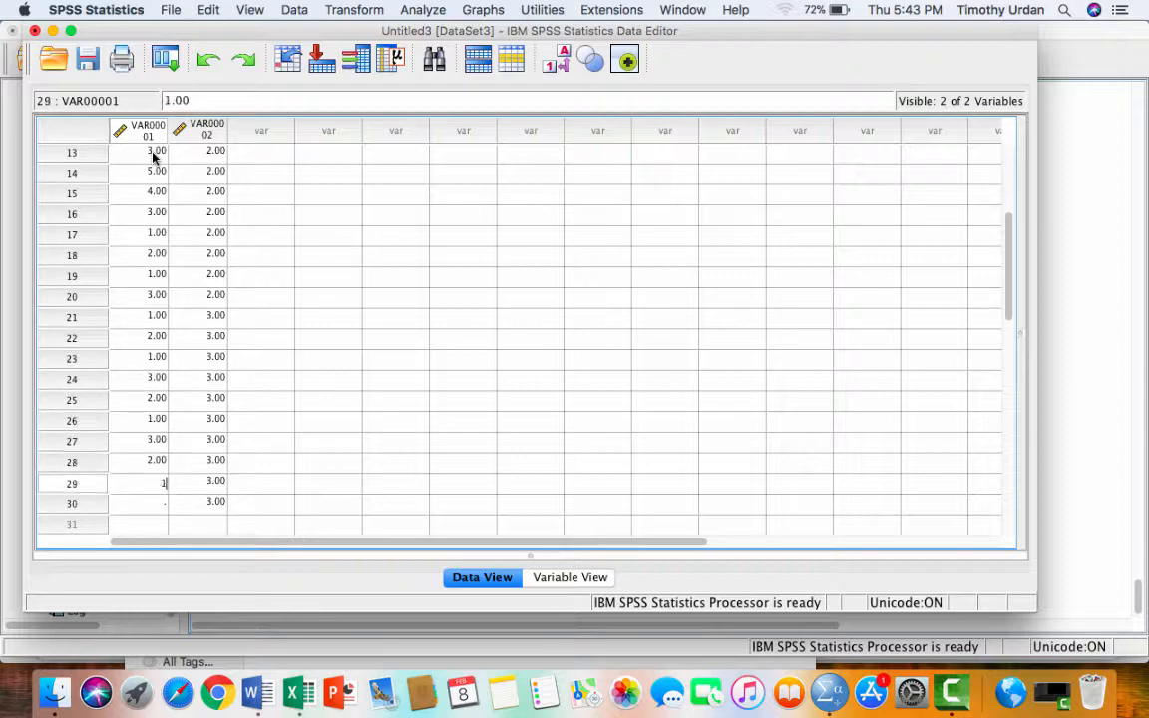
{"action": "key", "text": "Return"}
{"action": "type", "text": "2"}
{"action": "key", "text": "Return"}
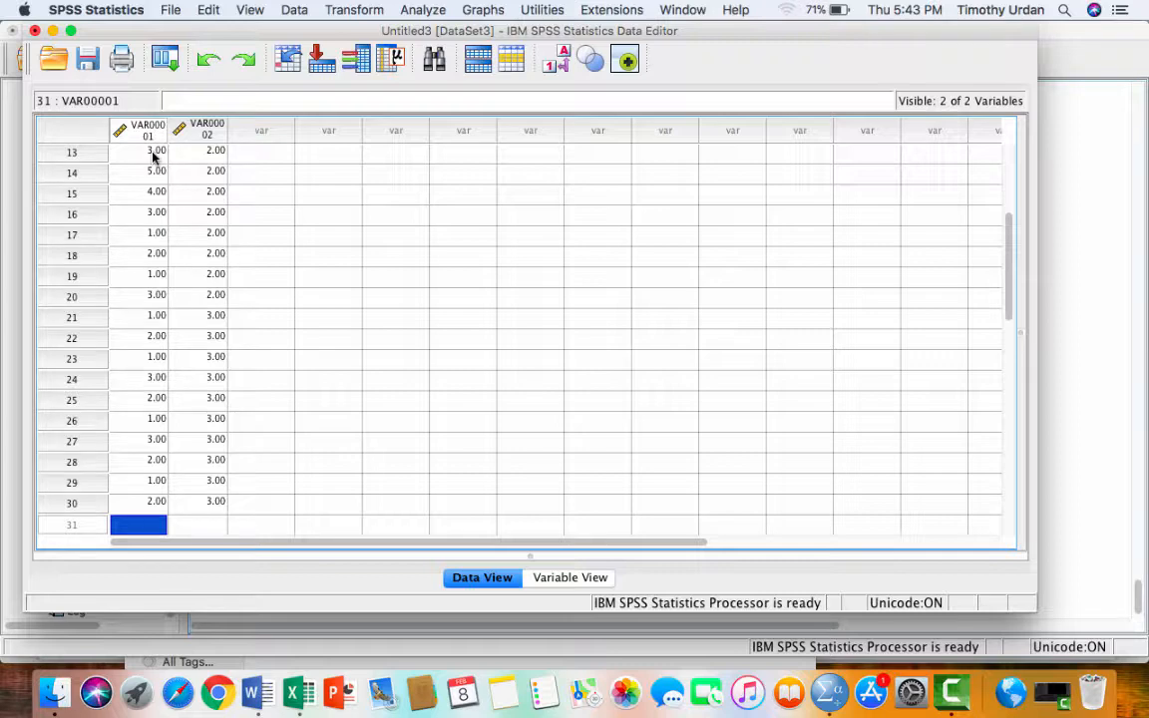
- Rename the first variable, VAR00001, as Mood in the variable definitions
{"action": "left_click", "coordinate": [570, 577]}
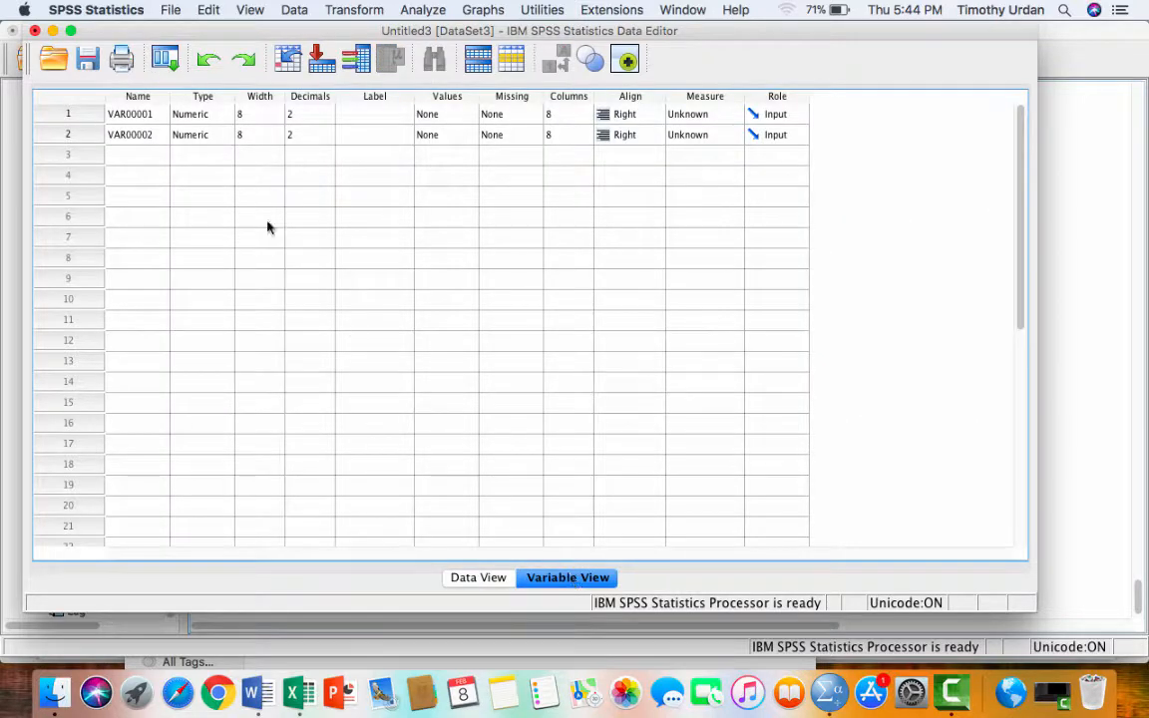
{"action": "left_click", "coordinate": [155, 114]}
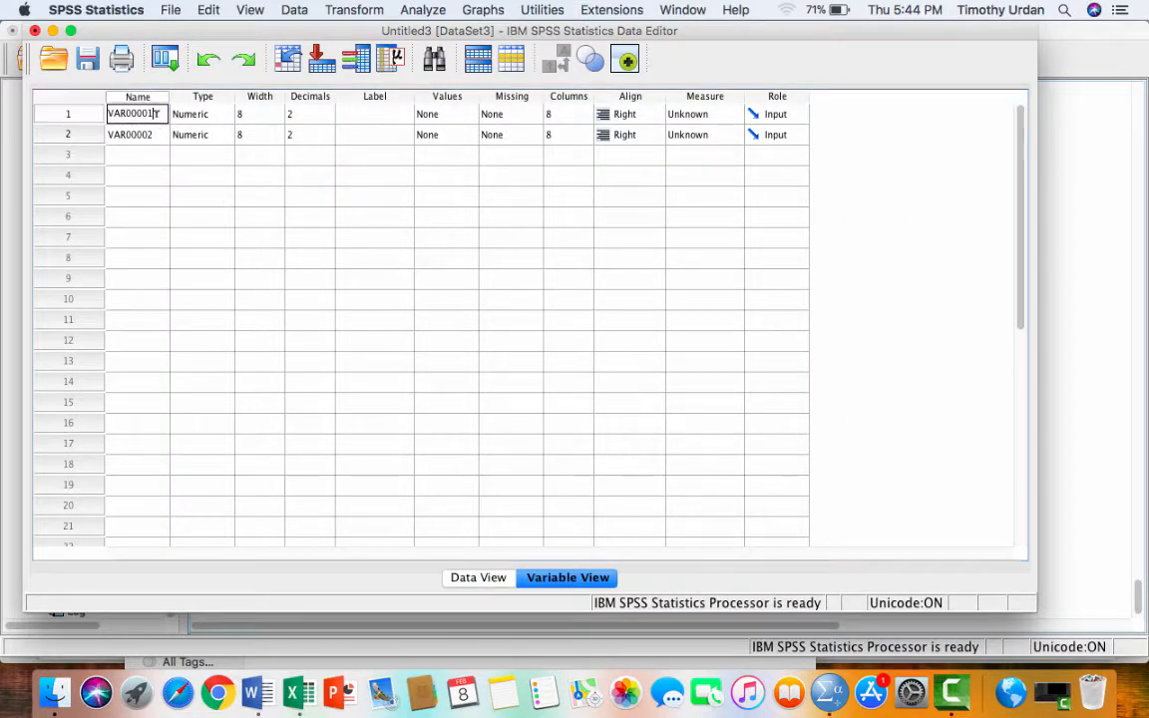
{"action": "double_click", "coordinate": [148, 111]}
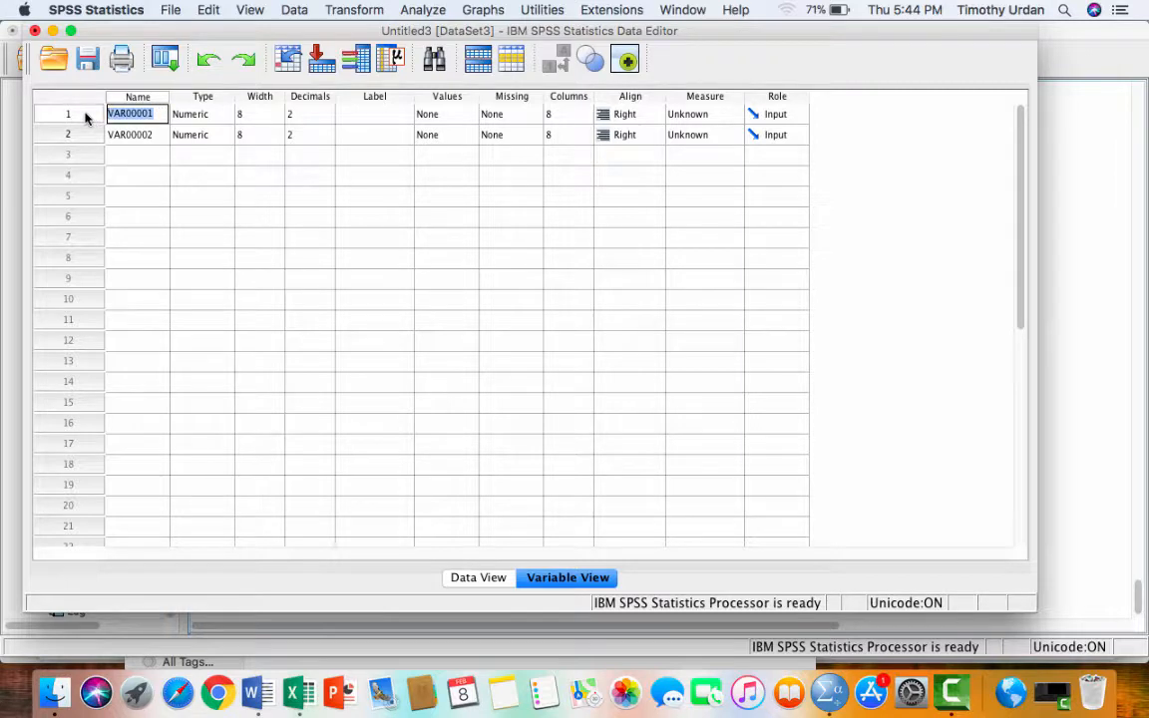
{"action": "type", "text": "Mood"}
- Rename the second variable, VAR00002, as Group
{"action": "double_click", "coordinate": [137, 136]}
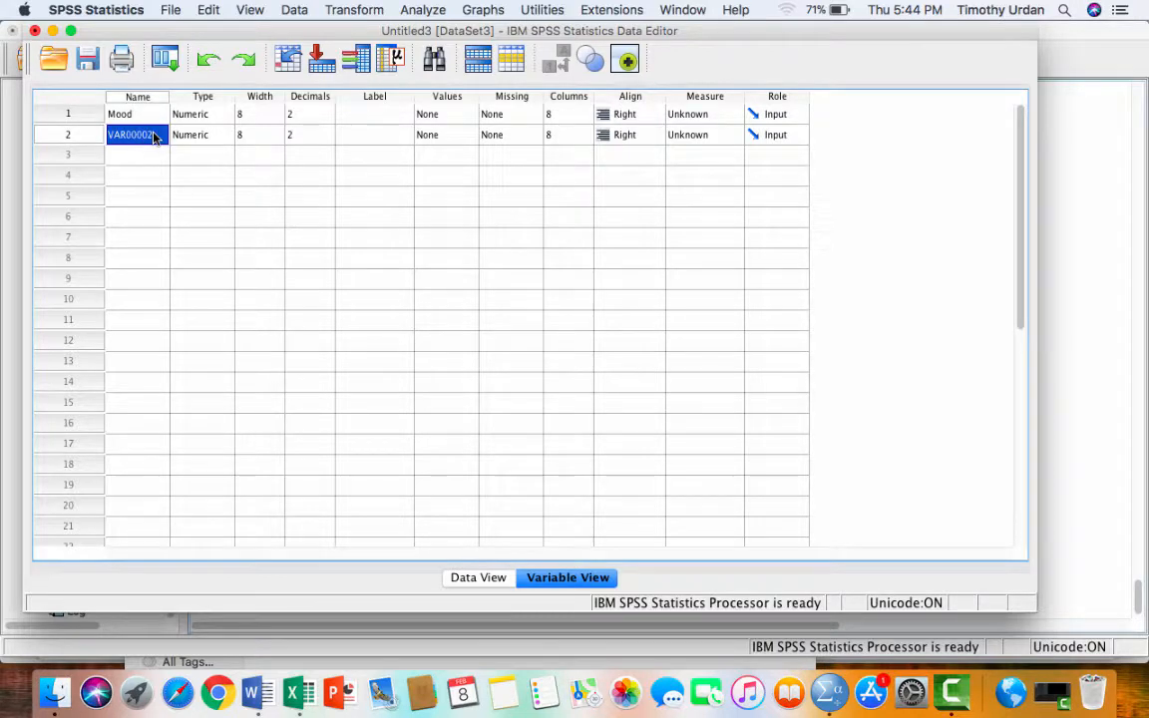
{"action": "left_click", "coordinate": [157, 133]}
{"action": "key", "text": "BackSpace"}
{"action": "key", "text": "BackSpace"}
{"action": "key", "text": "BackSpace"}
{"action": "key", "text": "BackSpace"}
{"action": "key", "text": "BackSpace"}
{"action": "key", "text": "BackSpace"}
{"action": "key", "text": "BackSpace"}
{"action": "key", "text": "BackSpace"}
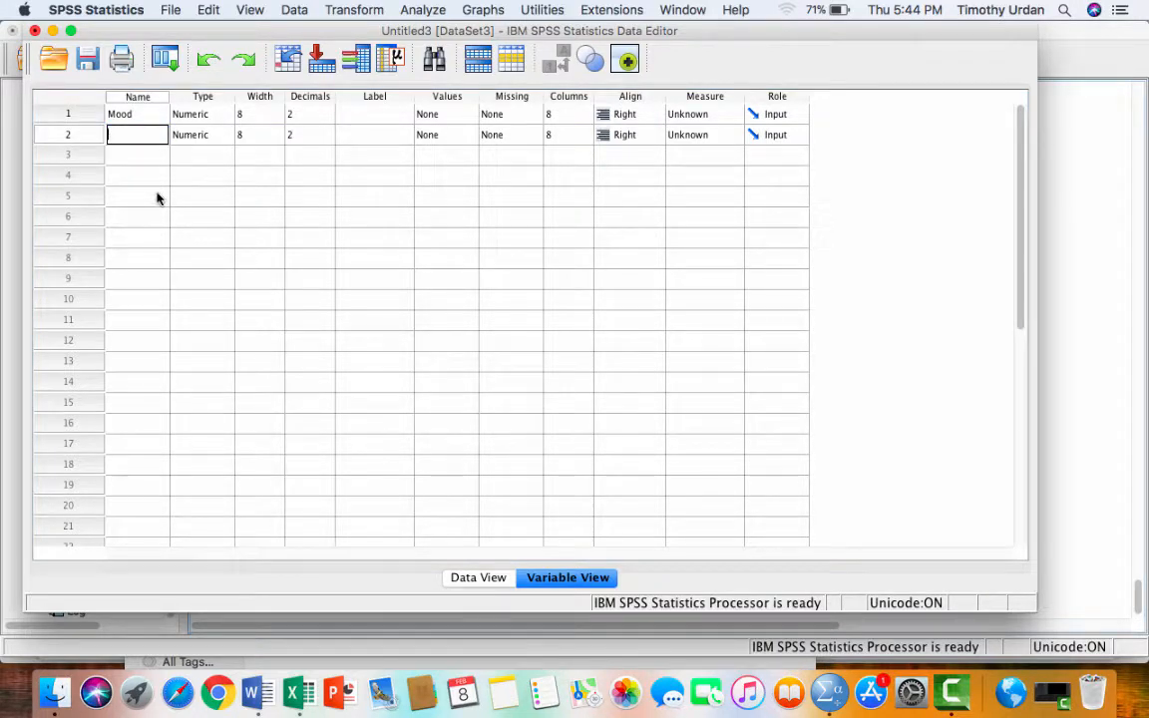
{"action": "type", "text": "Group"}
- Label the Mood variable "Mood on a scale from 1 to 5" and the Group variable "Which group"
{"action": "left_click", "coordinate": [366, 113]}
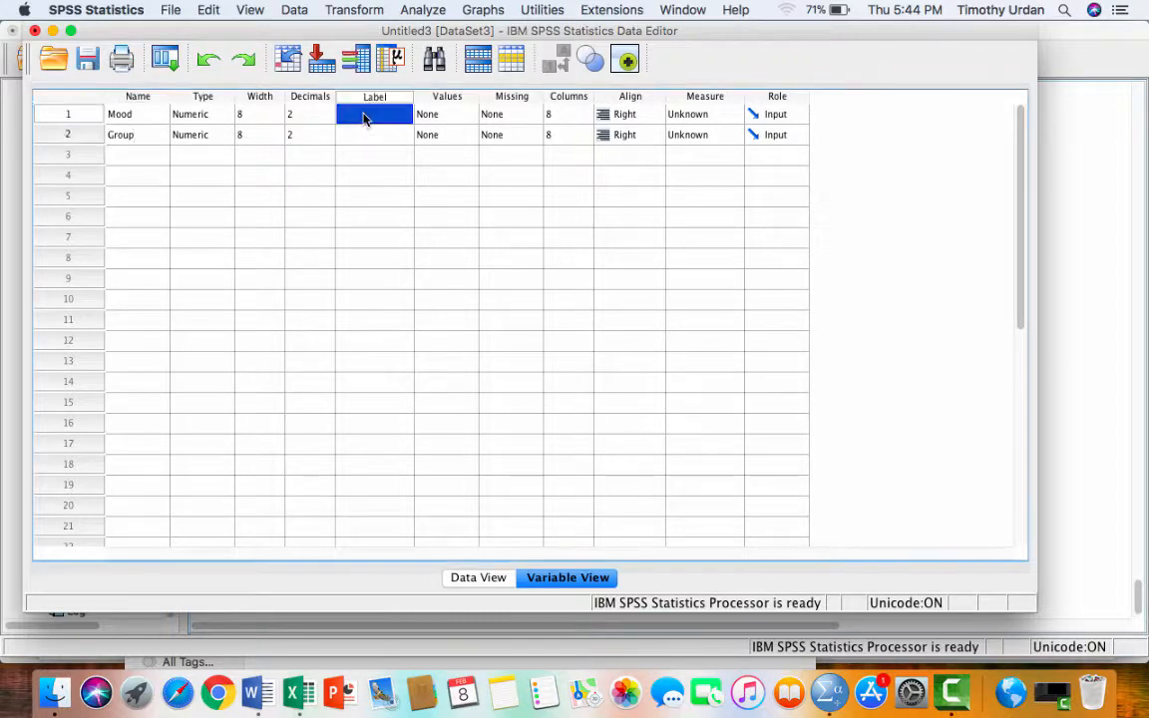
{"action": "type", "text": "Mood"}
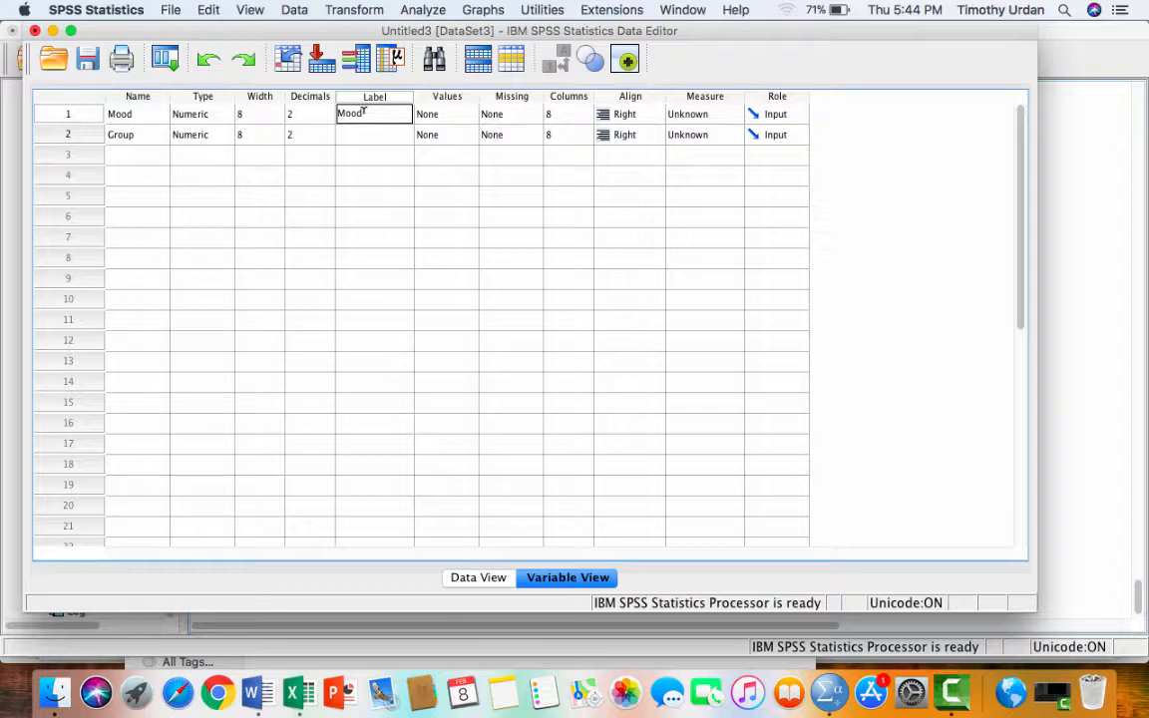
{"action": "type", "text": " on a scale from"}
{"action": "type", "text": " 1 to 5"}
{"action": "key", "text": "Return"}
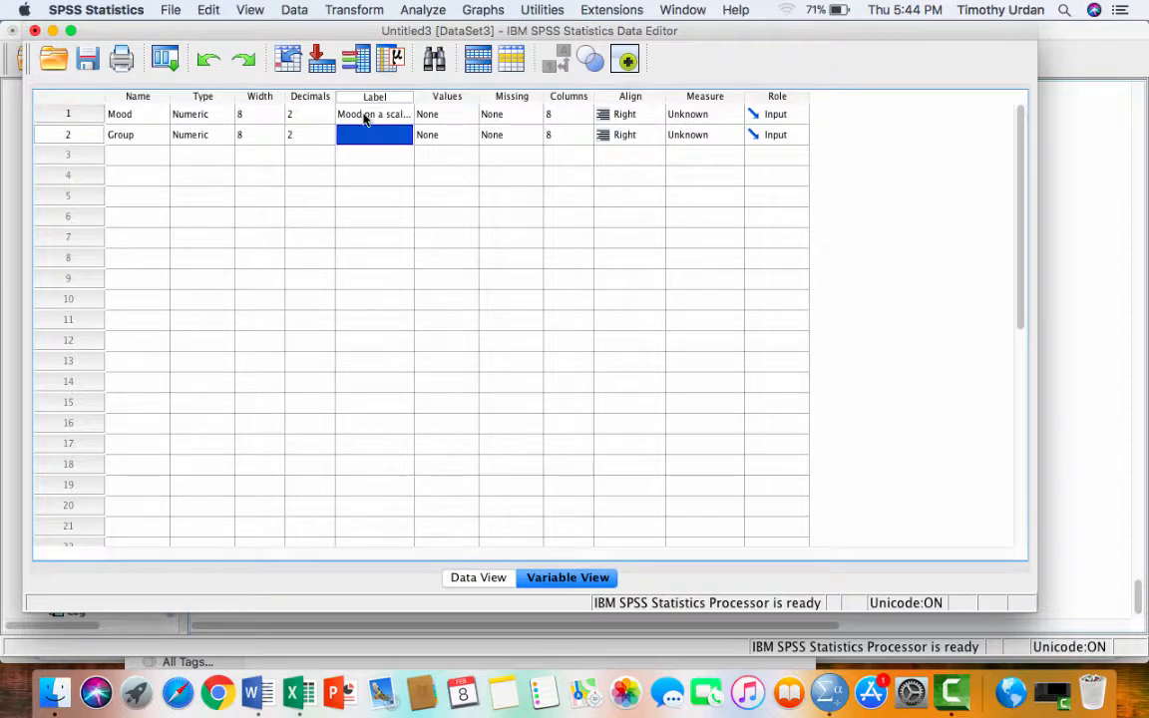
{"action": "type", "text": "Which g"}
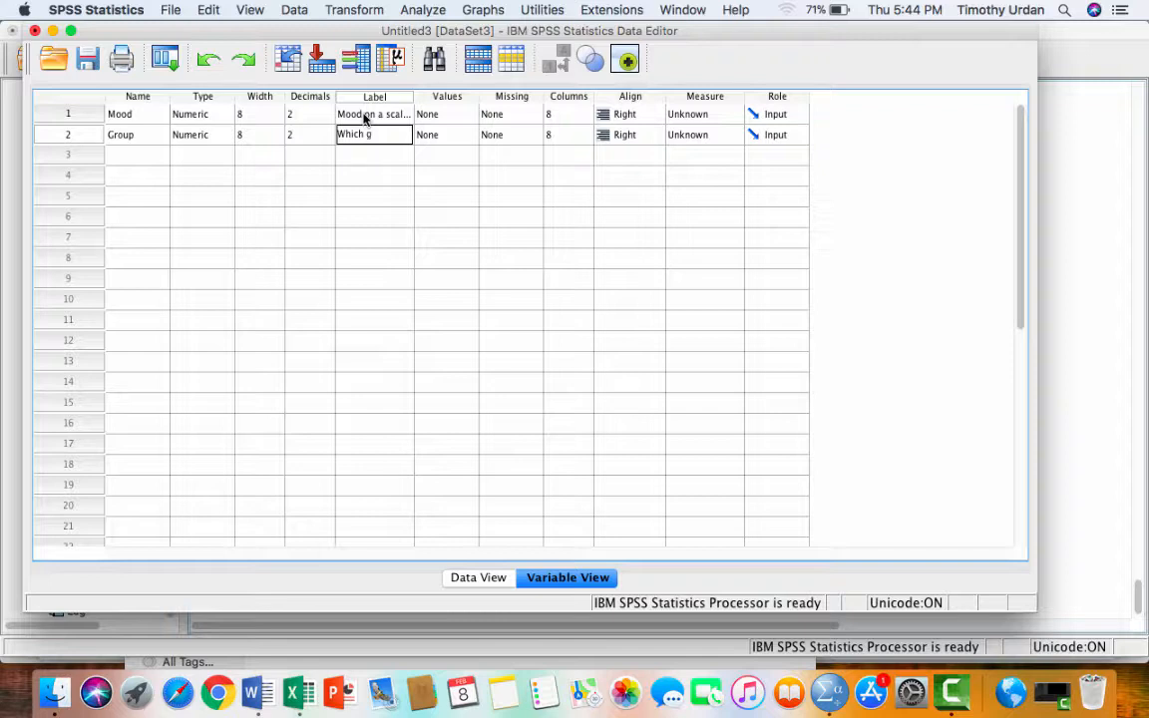
{"action": "type", "text": "roup"}
- Start defining value labels for the Group variable and add the label Psych for value 1
{"action": "left_click", "coordinate": [459, 136]}
{"action": "left_click", "coordinate": [470, 138]}
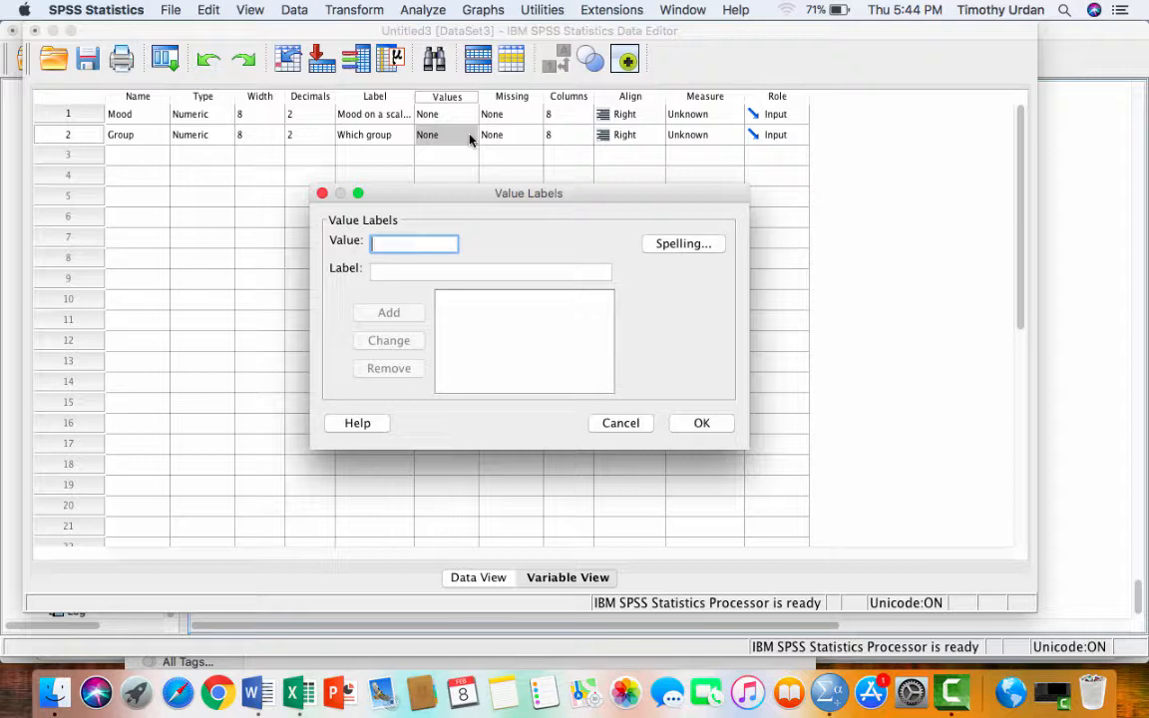
{"action": "type", "text": "1"}
{"action": "key", "text": "Tab"}
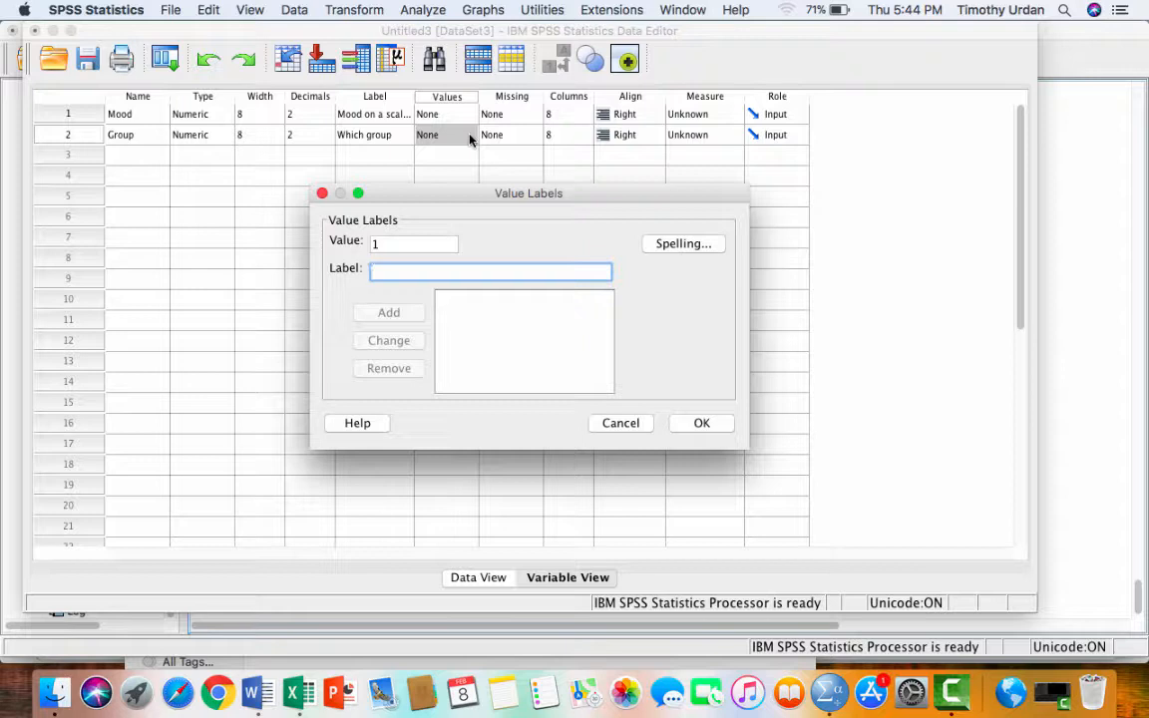
{"action": "type", "text": "Psych"}
{"action": "left_click", "coordinate": [396, 312]}
- Add the value labels 2 = Bio and 3 = Math for the Group variable and apply them
{"action": "type", "text": "2"}
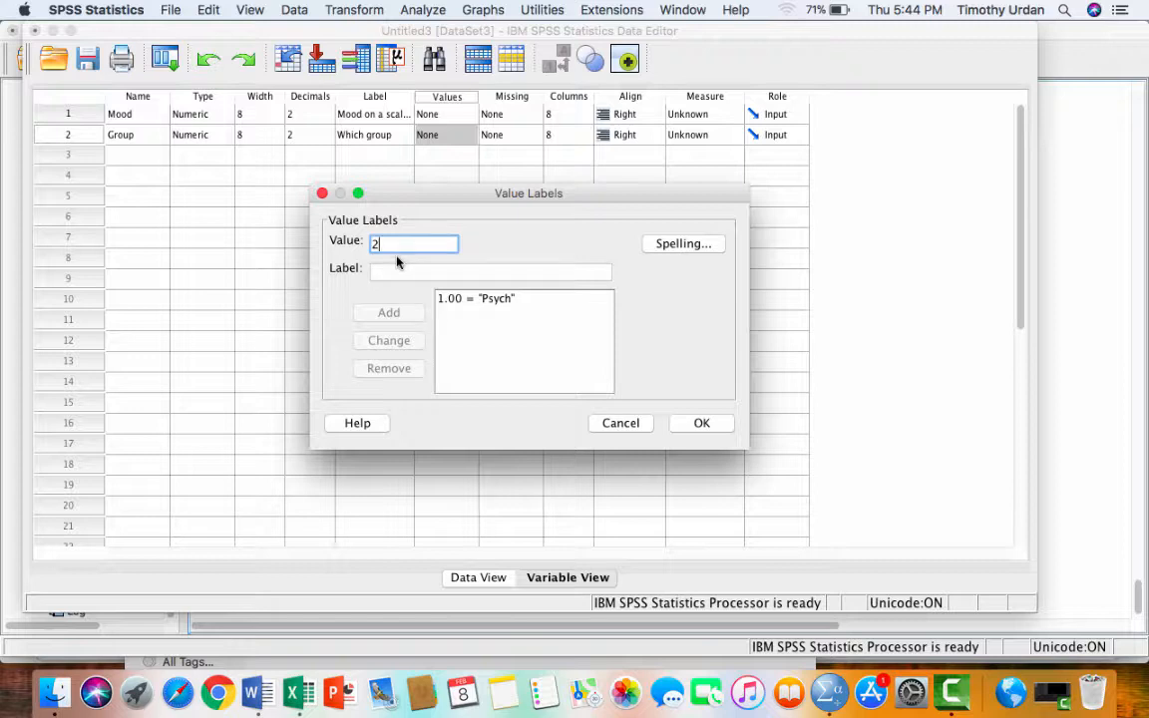
{"action": "key", "text": "Tab"}
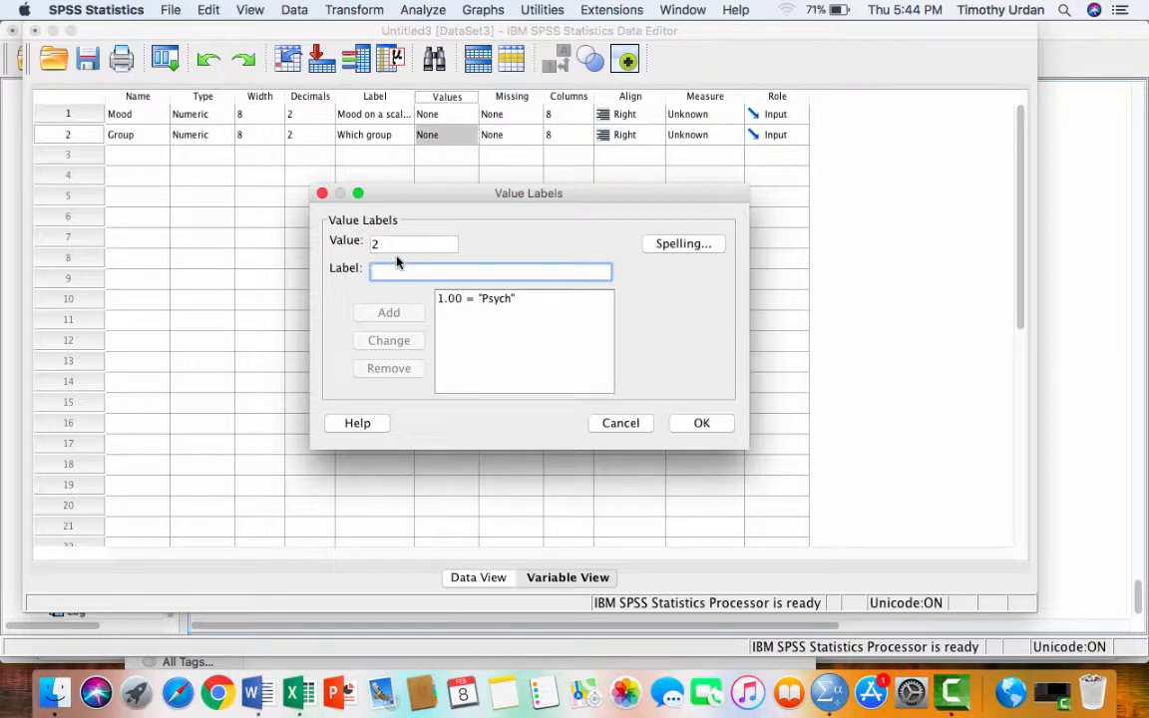
{"action": "type", "text": "Bio"}
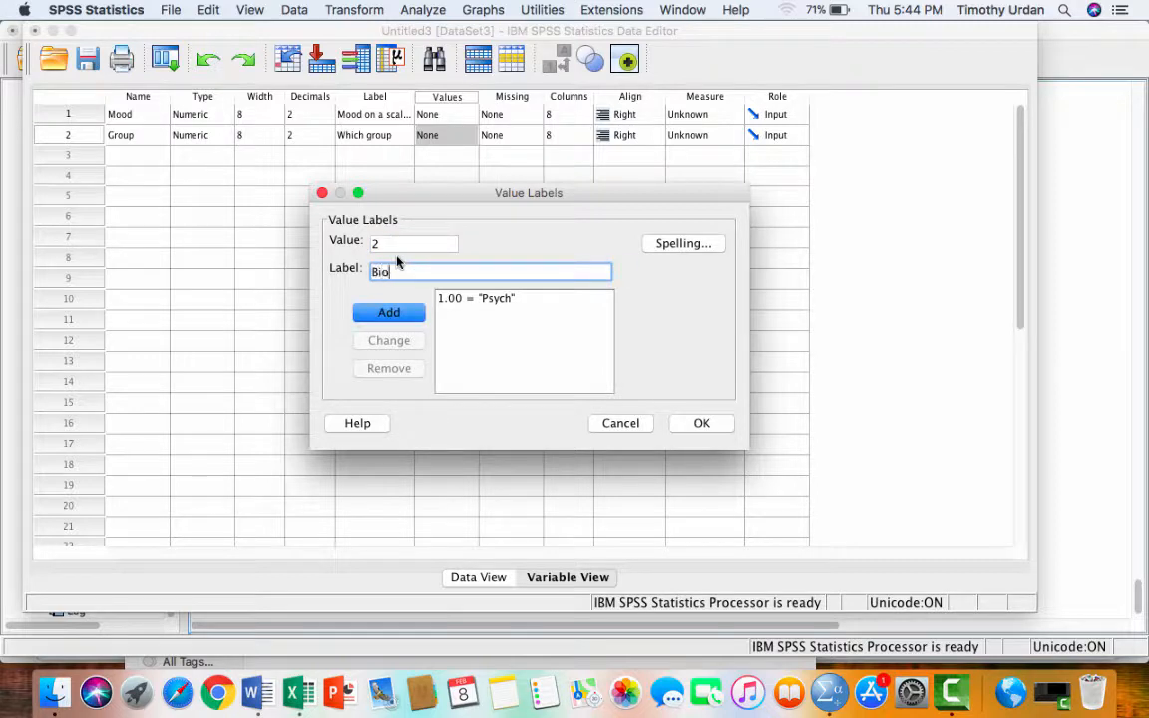
{"action": "left_click", "coordinate": [395, 319]}
{"action": "type", "text": "3"}
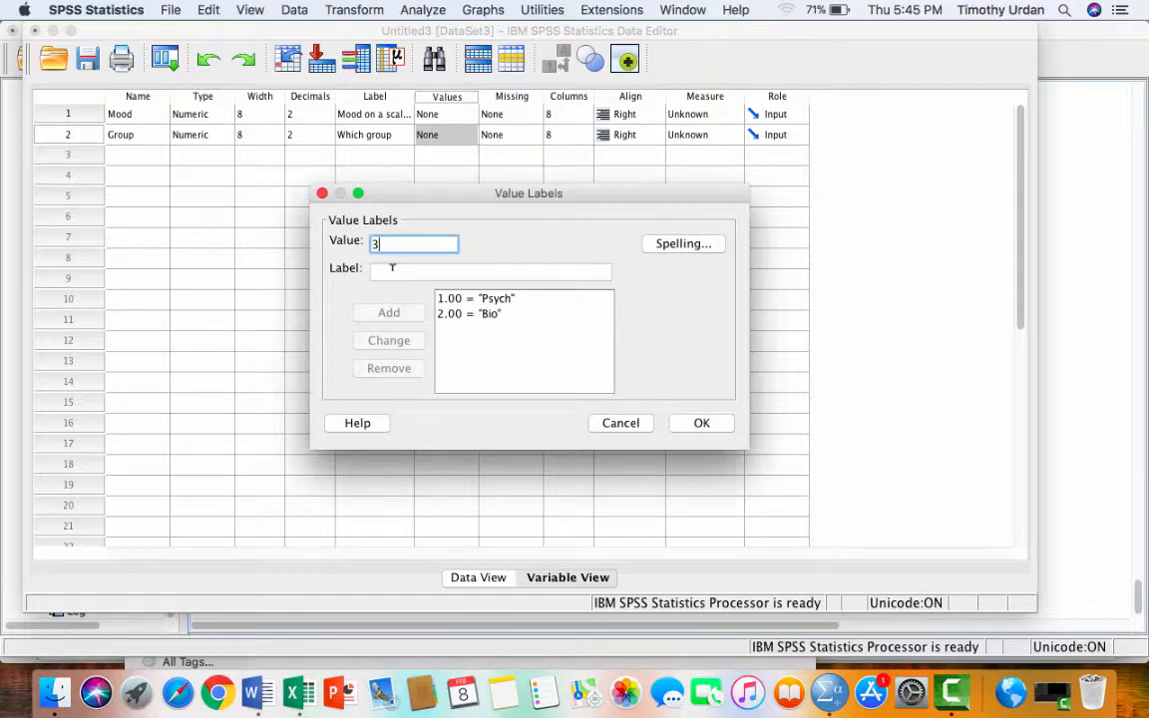
{"action": "left_click", "coordinate": [392, 267]}
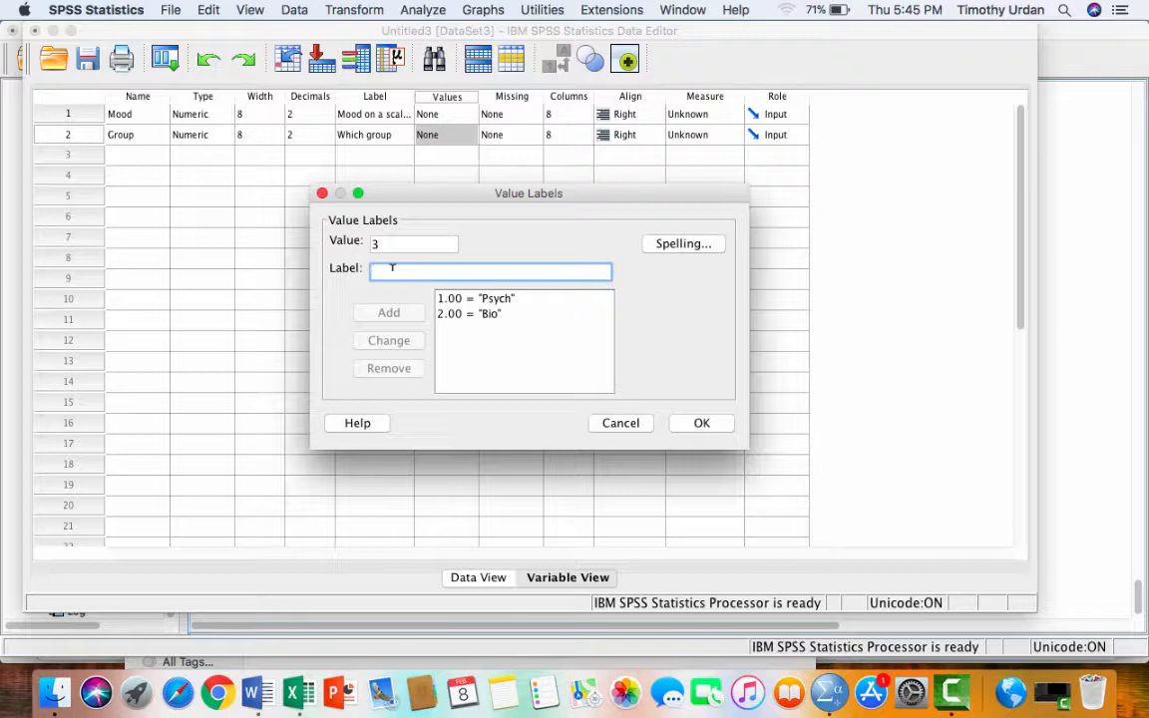
{"action": "type", "text": "Math"}
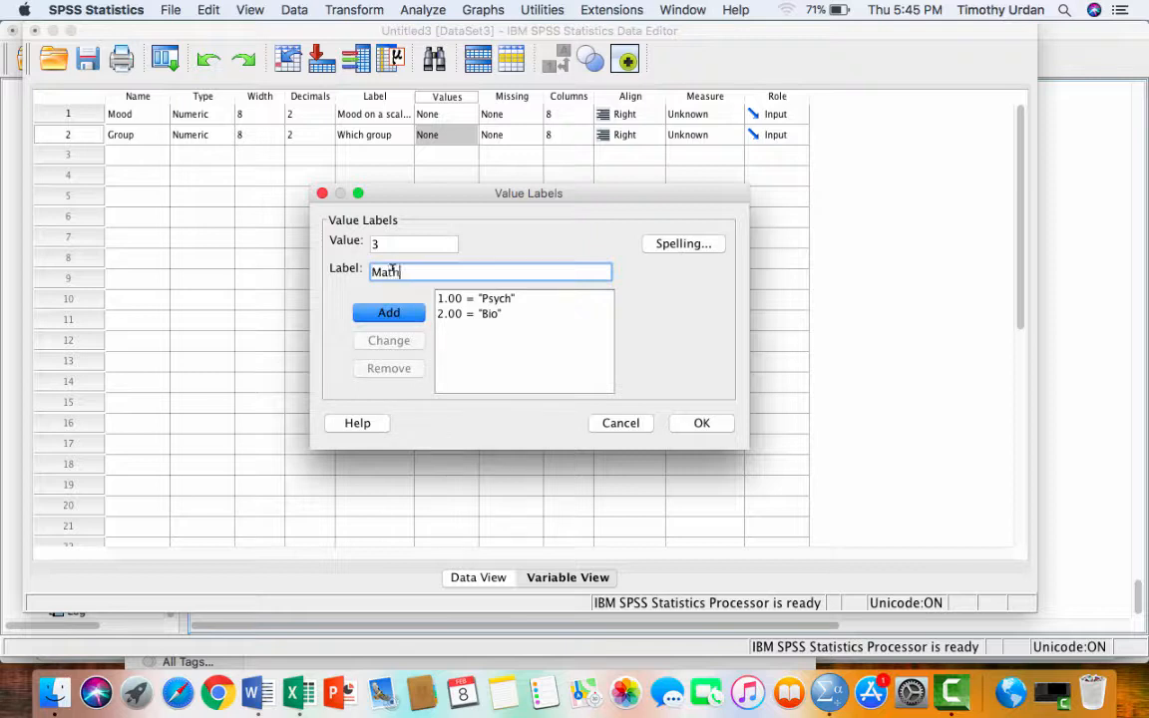
{"action": "left_click", "coordinate": [390, 312]}
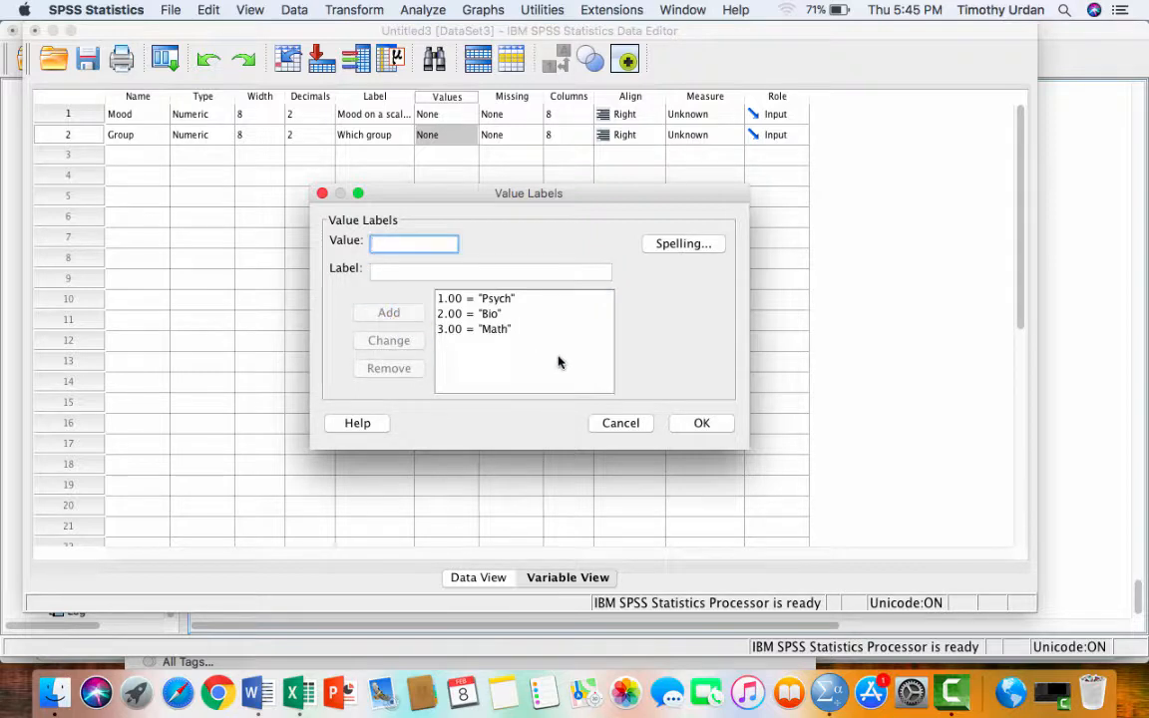
{"action": "left_click", "coordinate": [702, 425]}
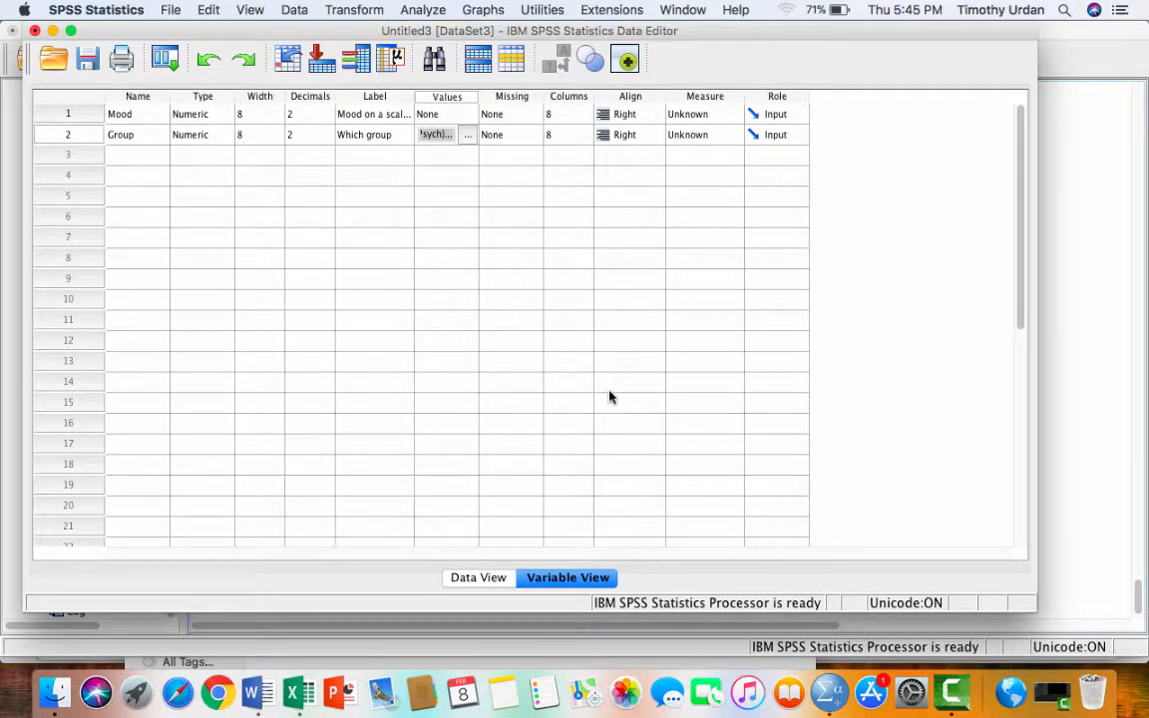
- Save the dataset as an SPSS Statistics file named "Sample data" in the Downloads folder
{"action": "left_click", "coordinate": [172, 10]}
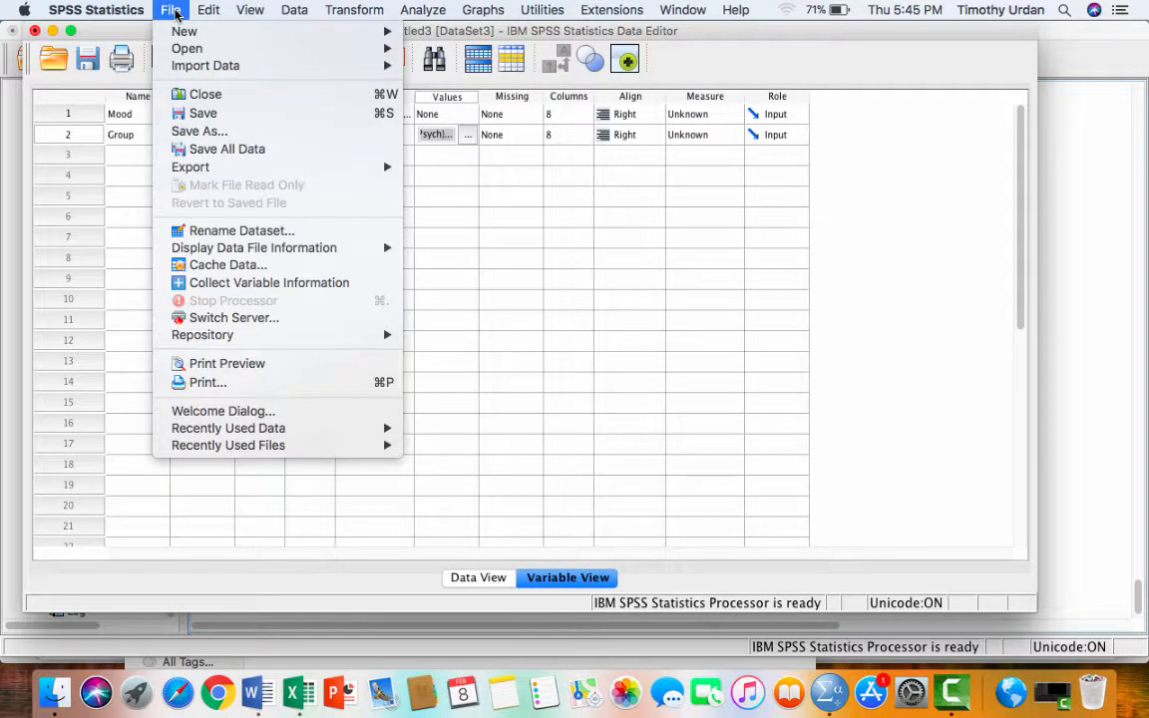
{"action": "left_click", "coordinate": [171, 10]}
{"action": "left_click", "coordinate": [172, 10]}
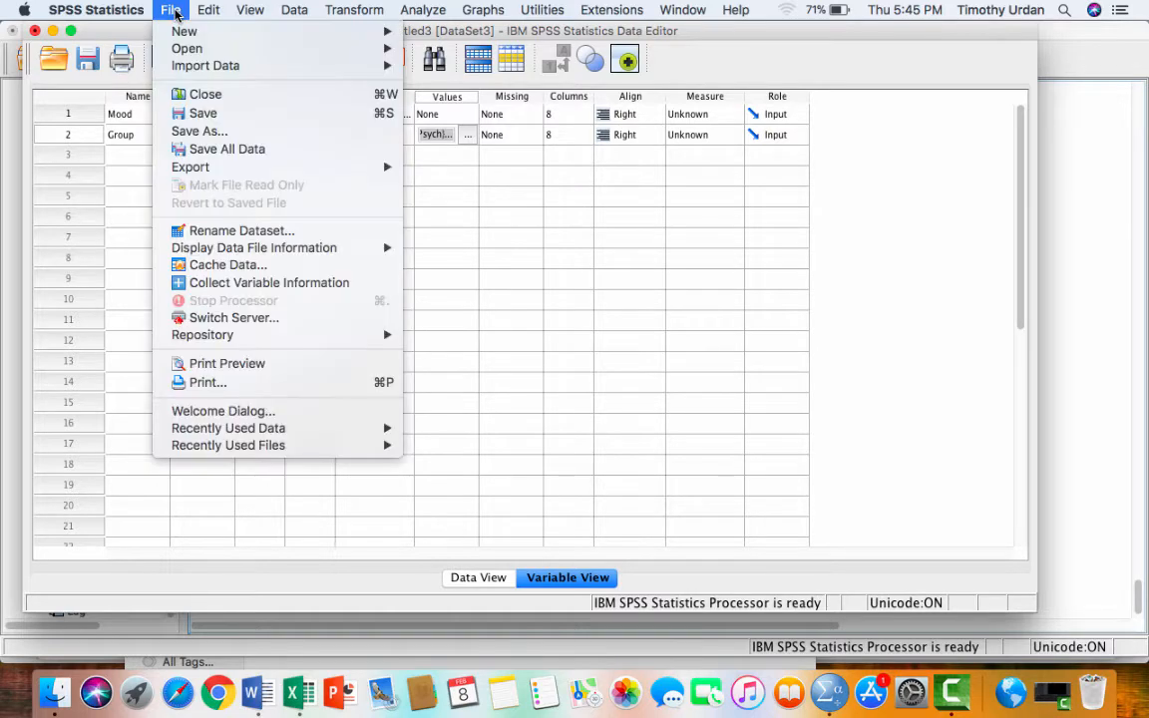
{"action": "left_click", "coordinate": [199, 130]}
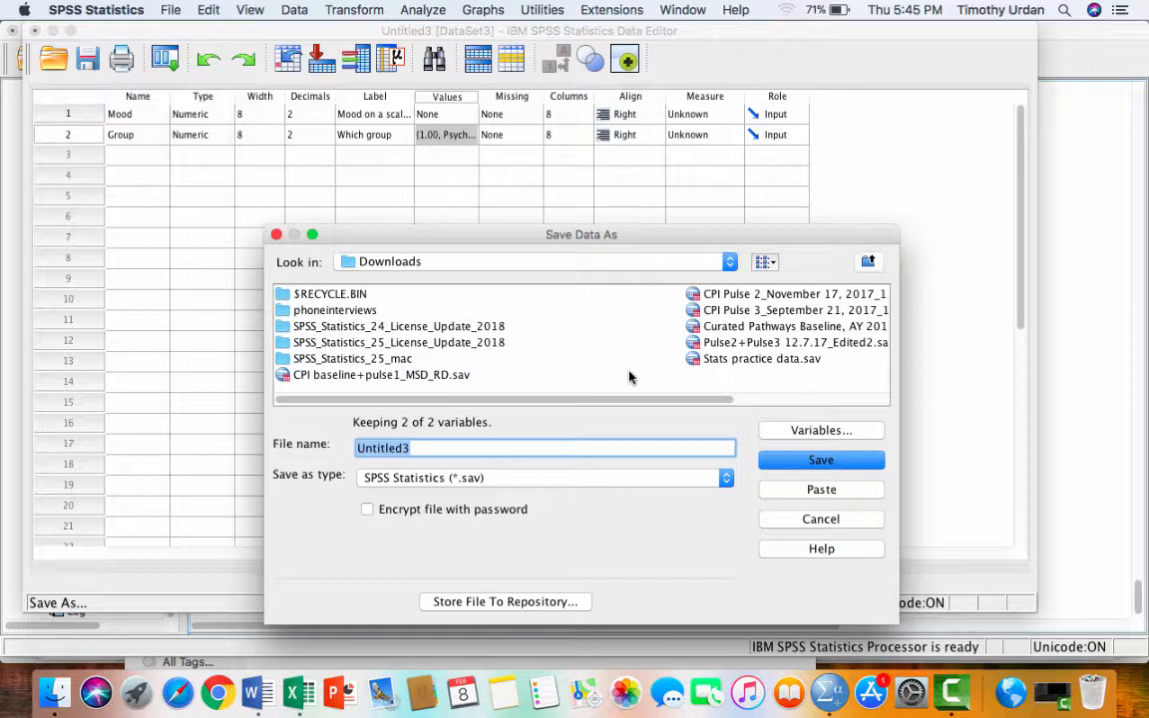
{"action": "type", "text": "Sampl"}
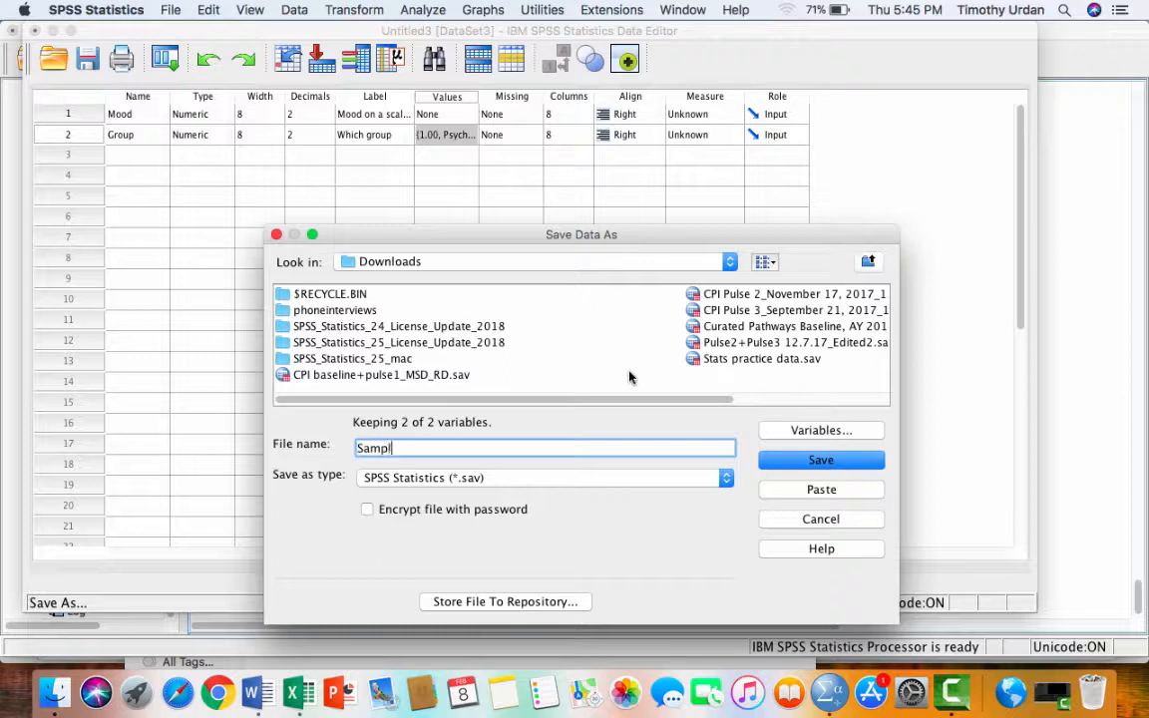
{"action": "type", "text": "e data"}
{"action": "left_click", "coordinate": [843, 462]}
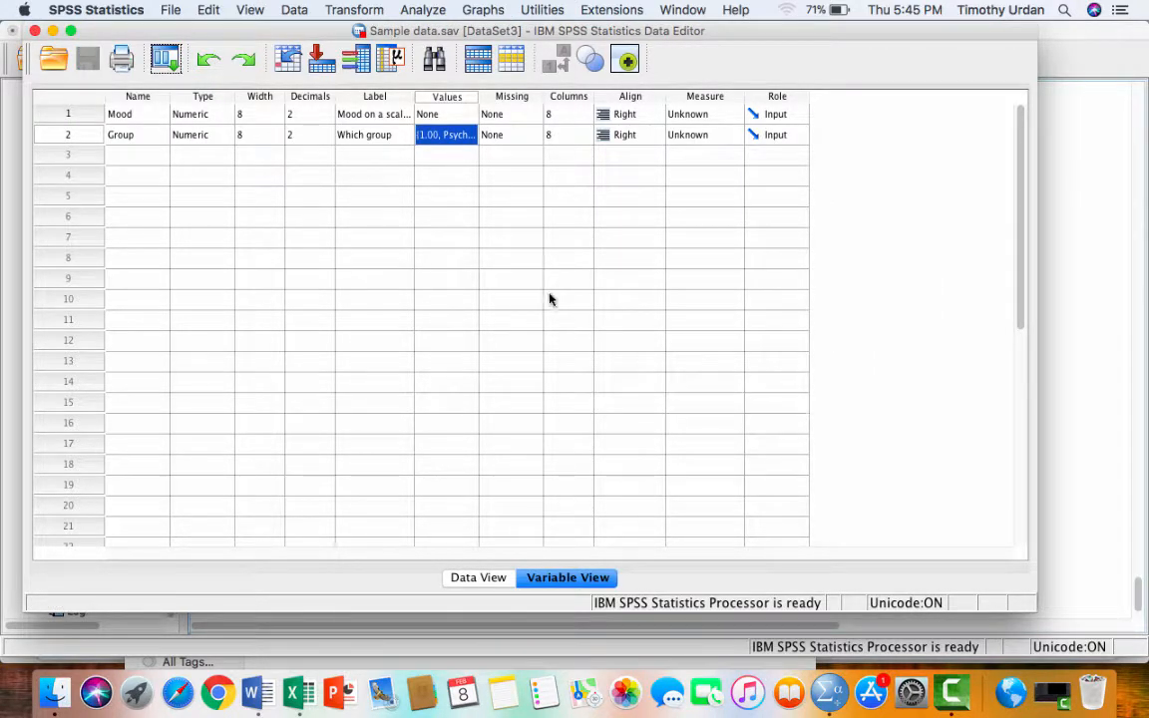
- Set up a one-way ANOVA with Mood as the dependent variable and Group as the factor
{"action": "left_click", "coordinate": [475, 577]}
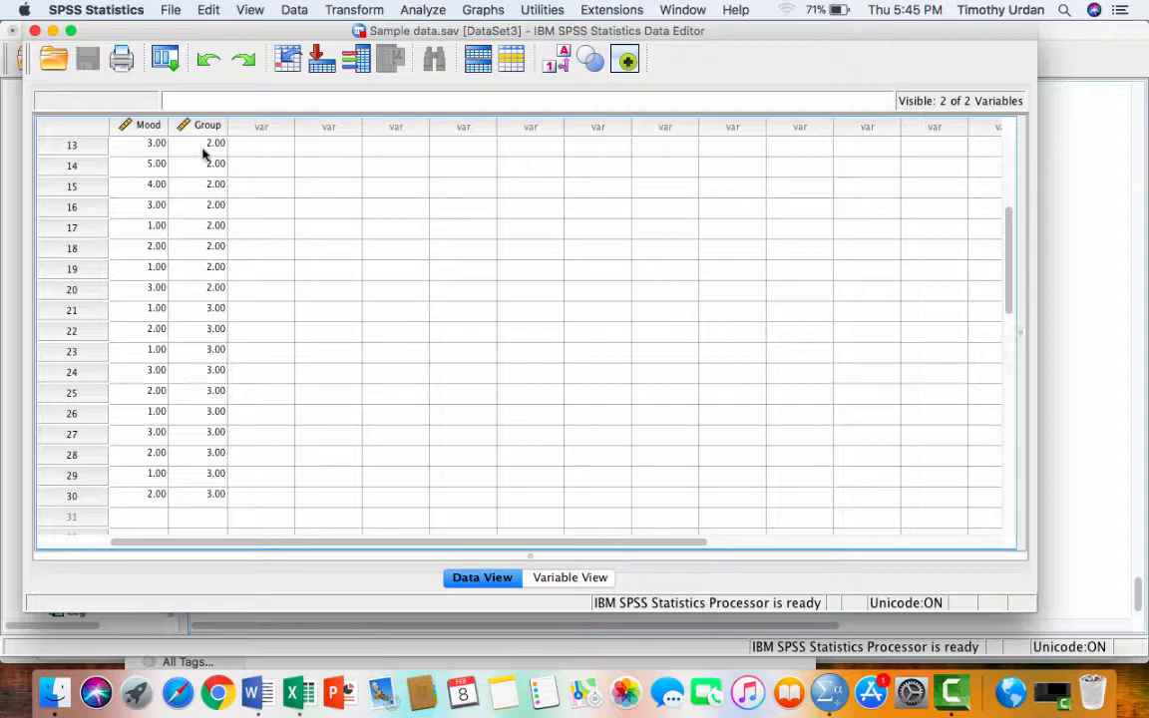
{"action": "left_click", "coordinate": [423, 10]}
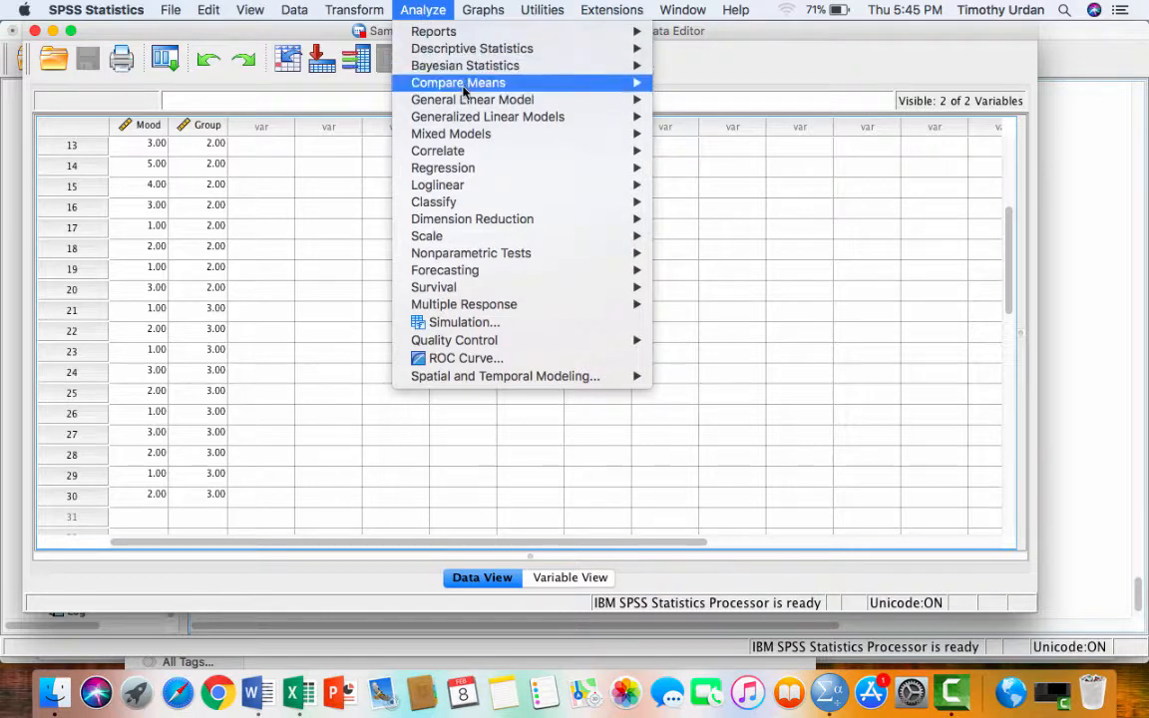
{"action": "mouse_move", "coordinate": [459, 48]}
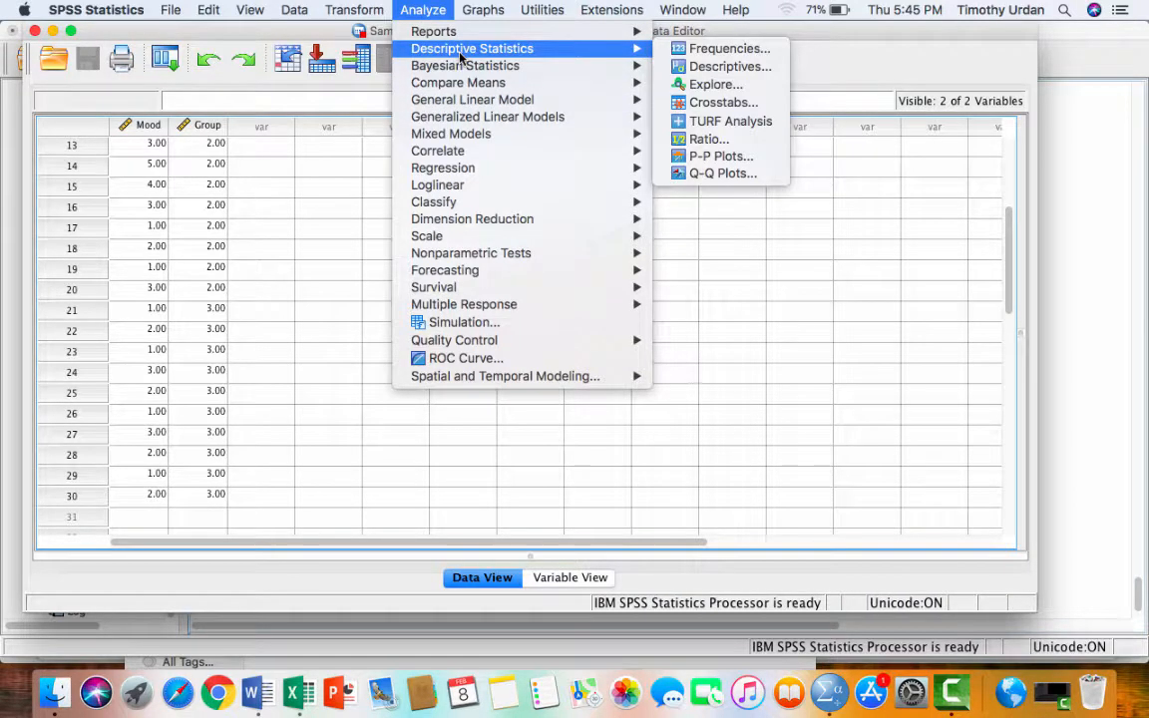
{"action": "mouse_move", "coordinate": [476, 85]}
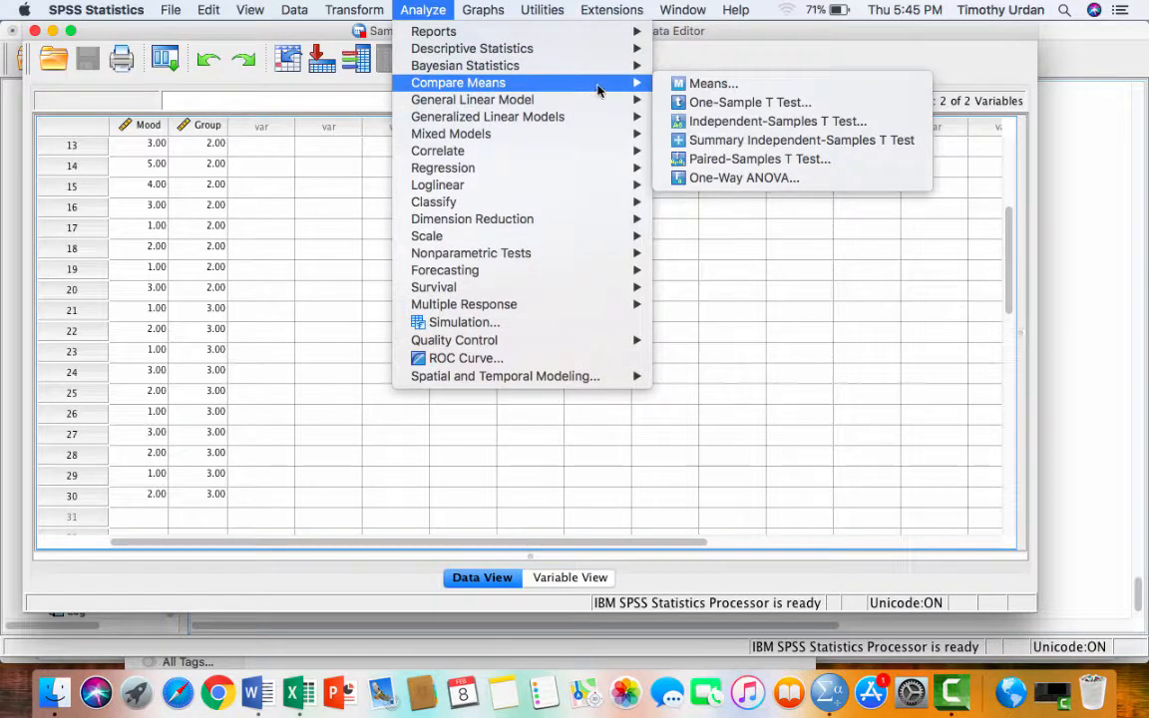
{"action": "left_click", "coordinate": [702, 178]}
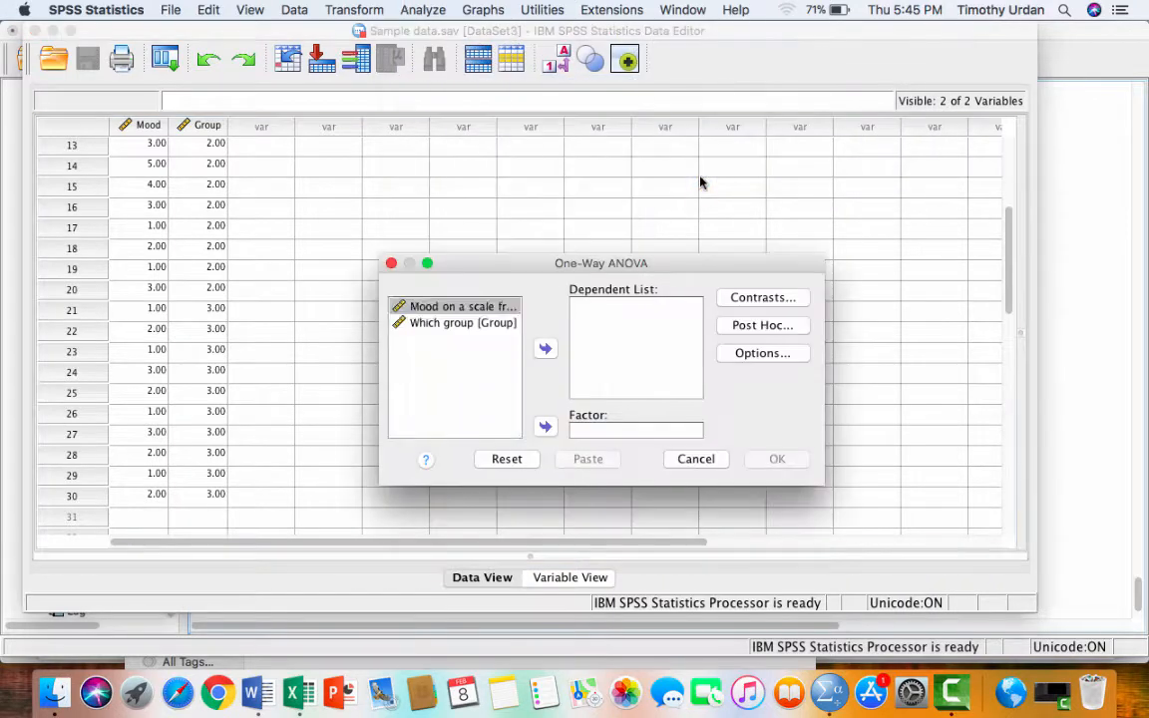
{"action": "left_click", "coordinate": [464, 323]}
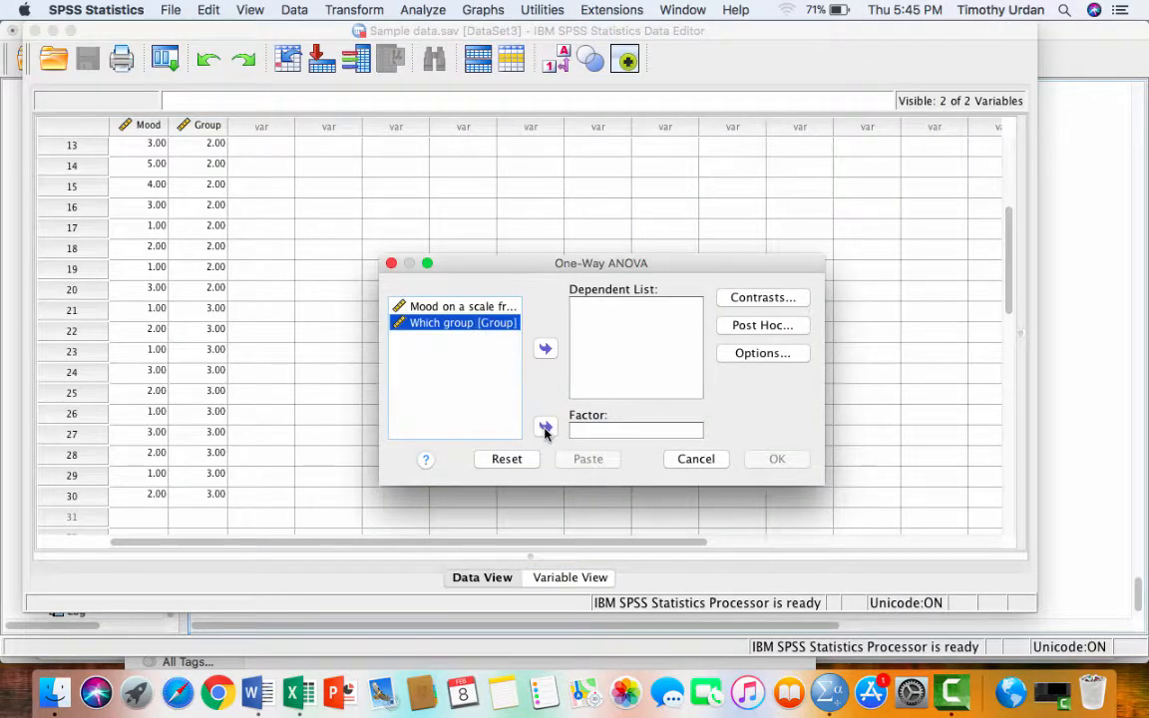
{"action": "left_click", "coordinate": [544, 429]}
{"action": "left_click", "coordinate": [473, 316]}
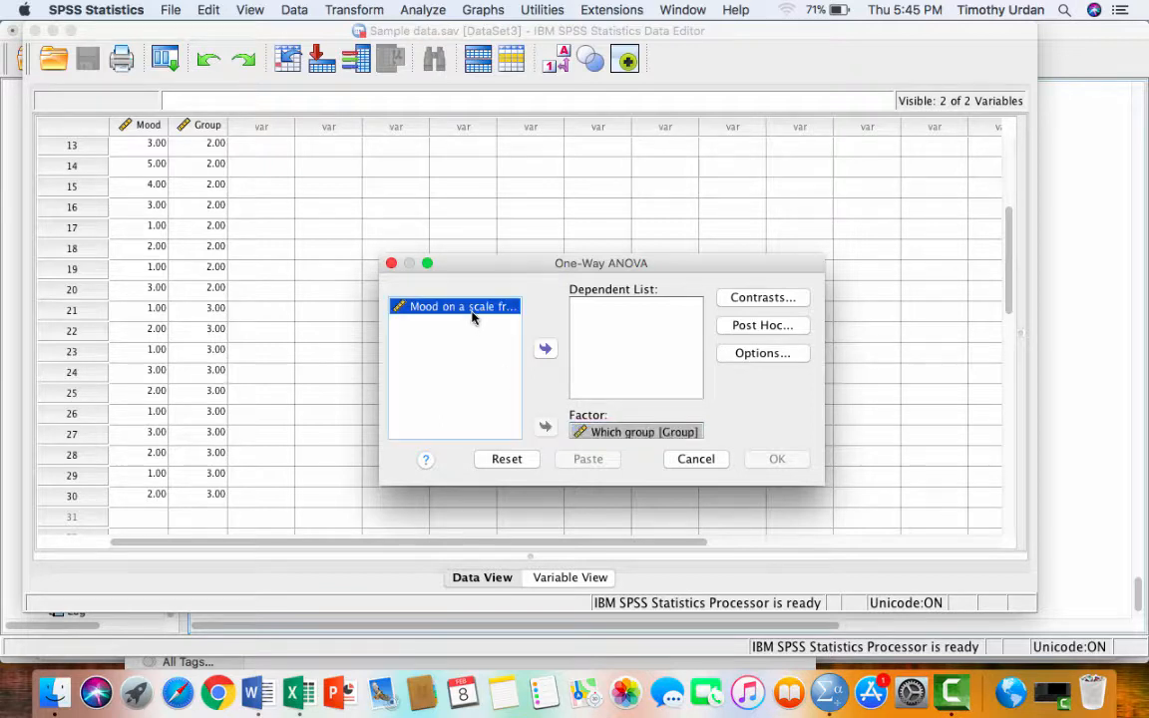
{"action": "double_click", "coordinate": [483, 311]}
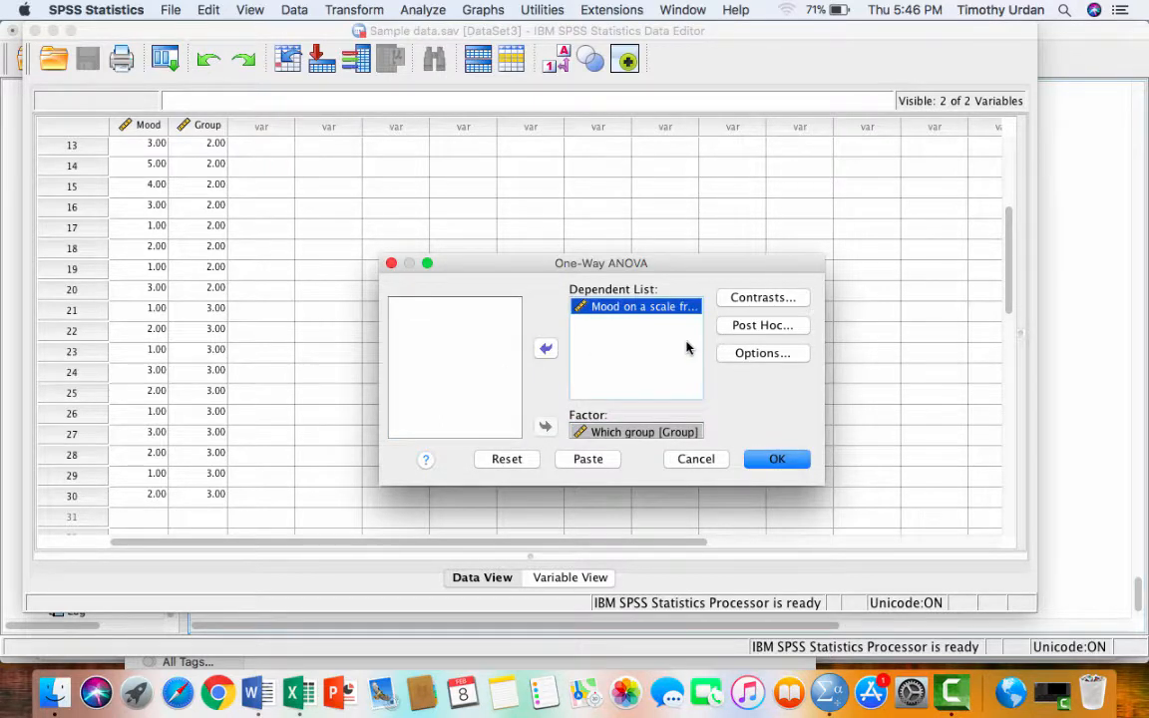
- Include descriptive statistics in the one-way ANOVA options
{"action": "left_click", "coordinate": [746, 353]}
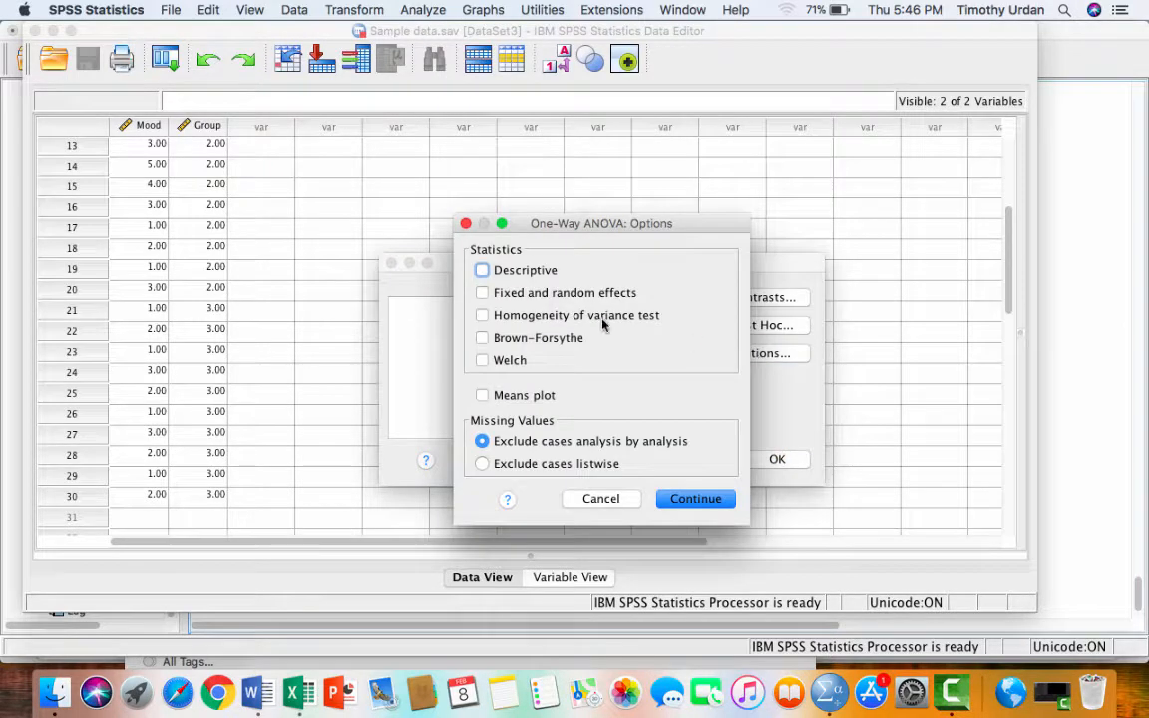
{"action": "left_click", "coordinate": [482, 270]}
{"action": "left_click", "coordinate": [678, 499]}
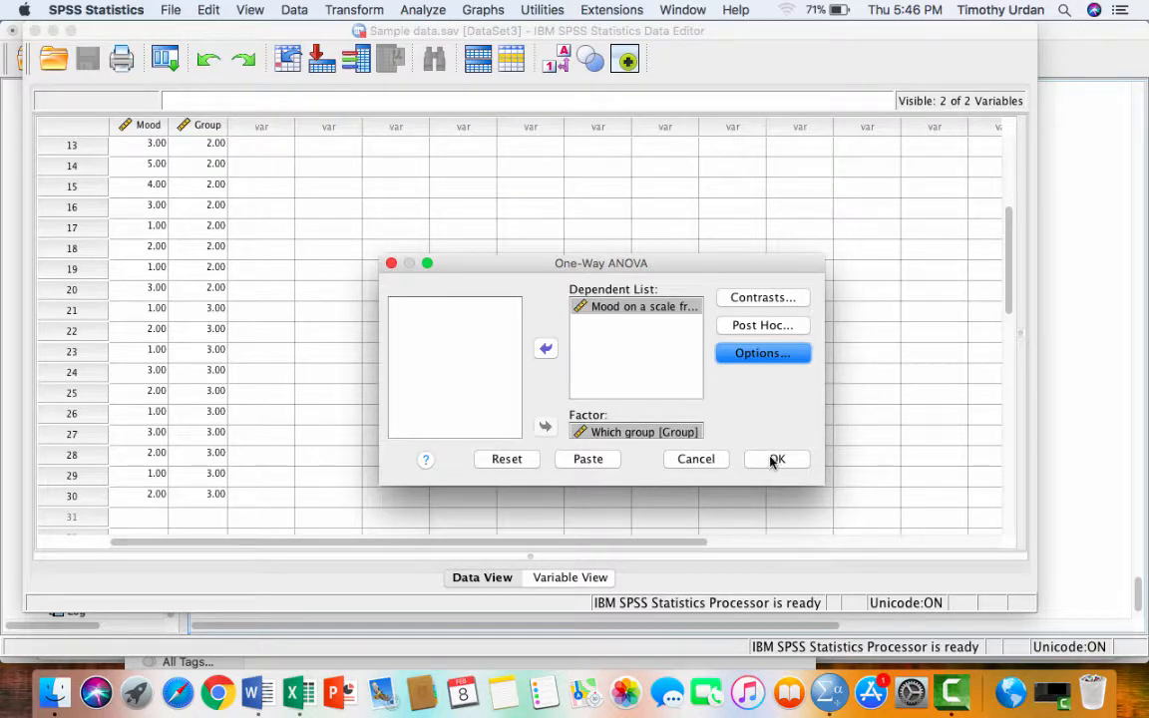
- Look at the post hoc choices without selecting any, and run the one-way ANOVA of Mood by Group
{"action": "left_click", "coordinate": [763, 326]}
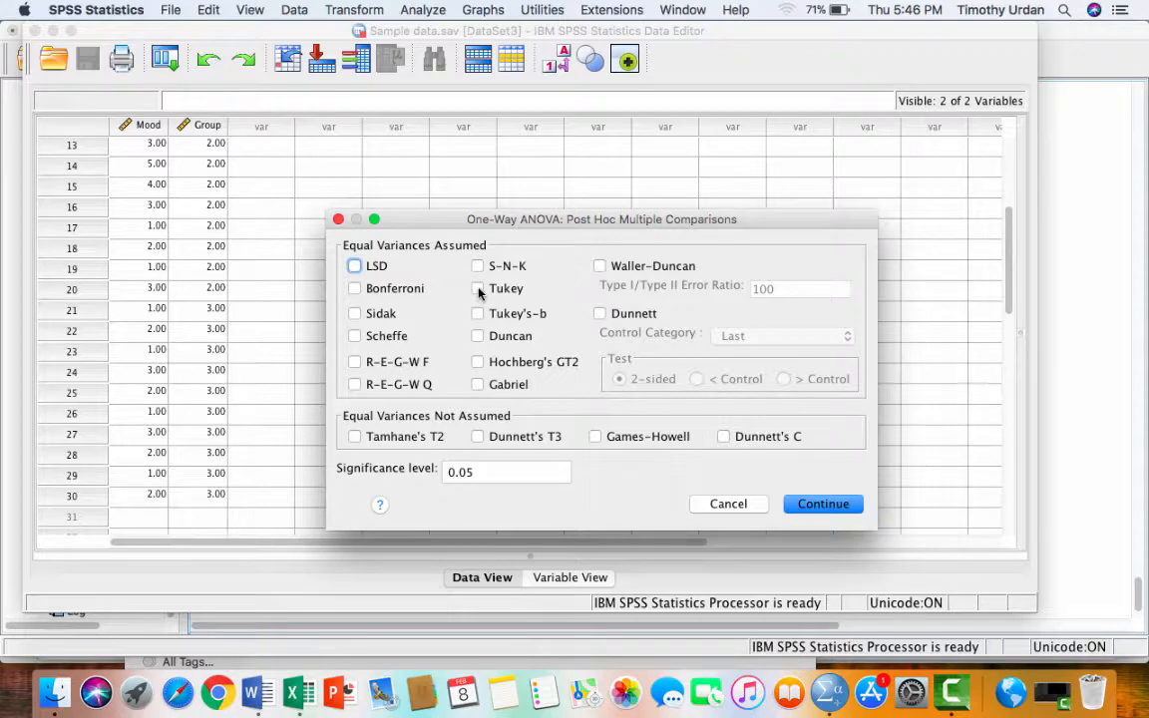
{"action": "left_click", "coordinate": [736, 504]}
{"action": "left_click", "coordinate": [778, 459]}
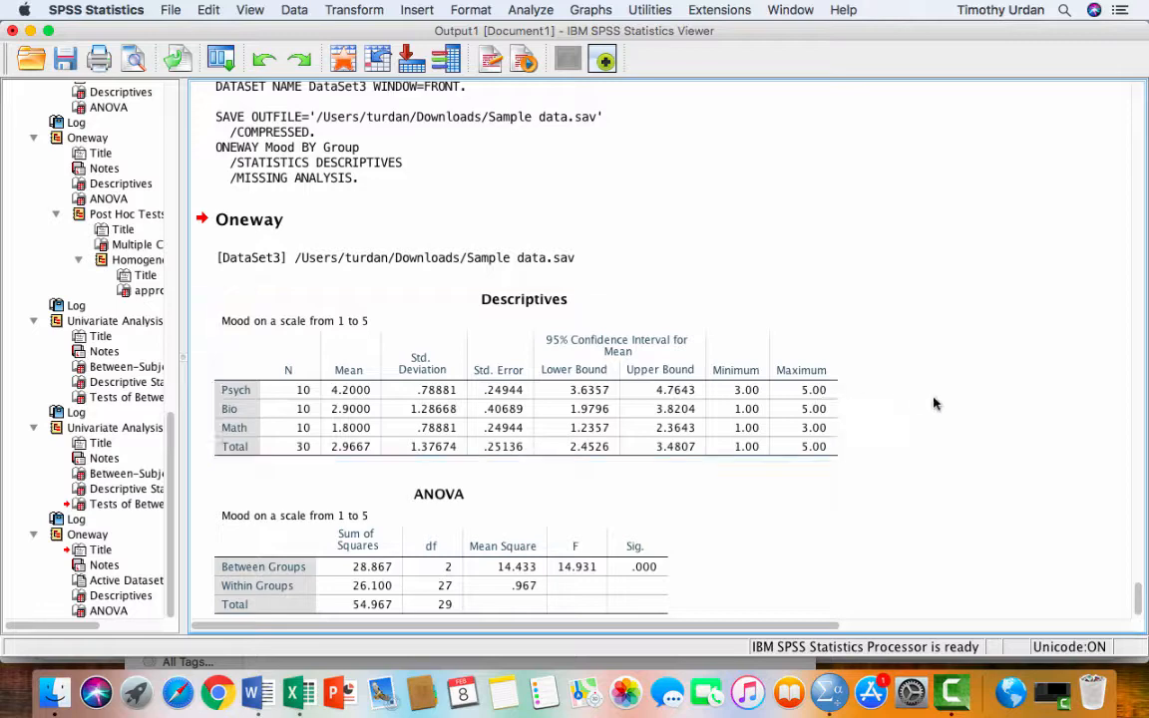
{"action": "scroll", "coordinate": [898, 379], "scroll_direction": "down", "scroll_amount": 2}
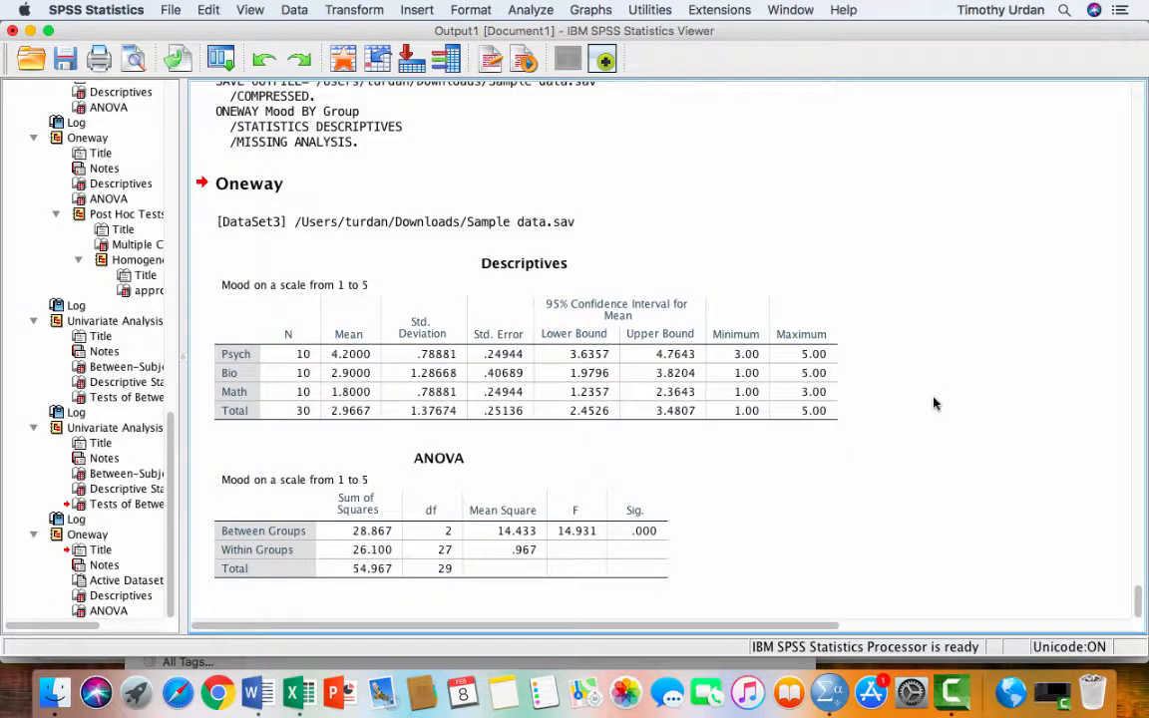
{"action": "scroll", "coordinate": [934, 403], "scroll_direction": "up", "scroll_amount": 15}
- Check the one-way ANOVA's statistics options and rerun the analysis of Mood by Group with Tukey post hoc comparisons added
{"action": "left_click", "coordinate": [532, 10]}
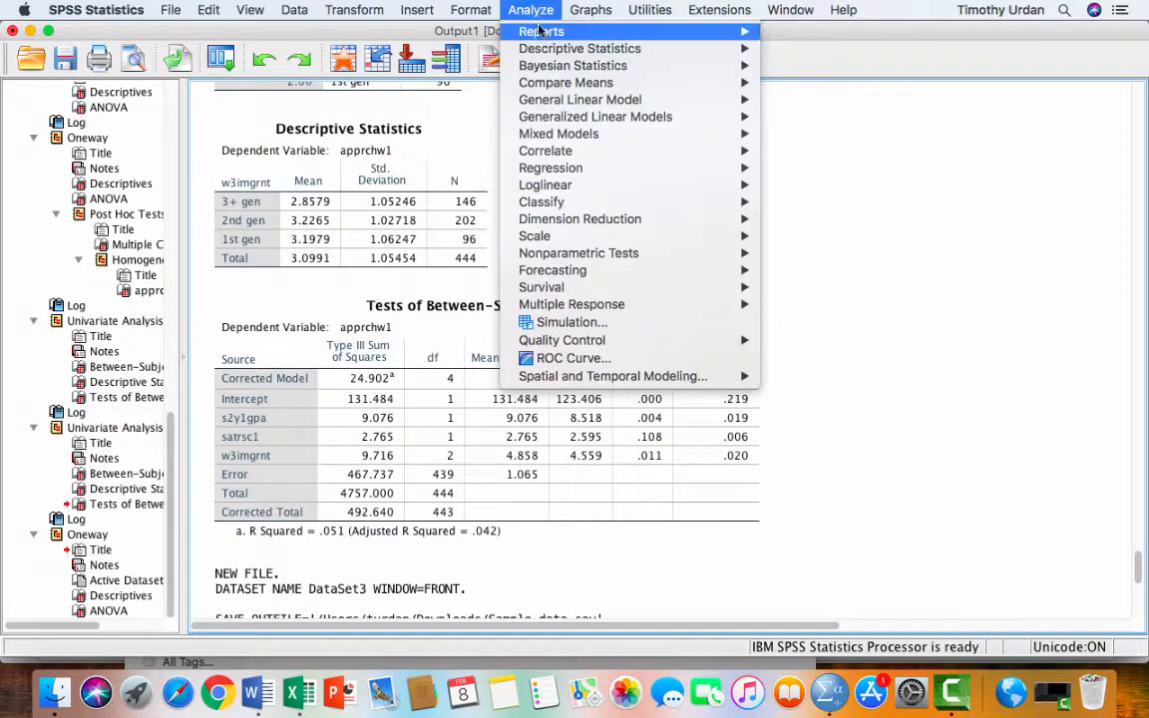
{"action": "mouse_move", "coordinate": [564, 86]}
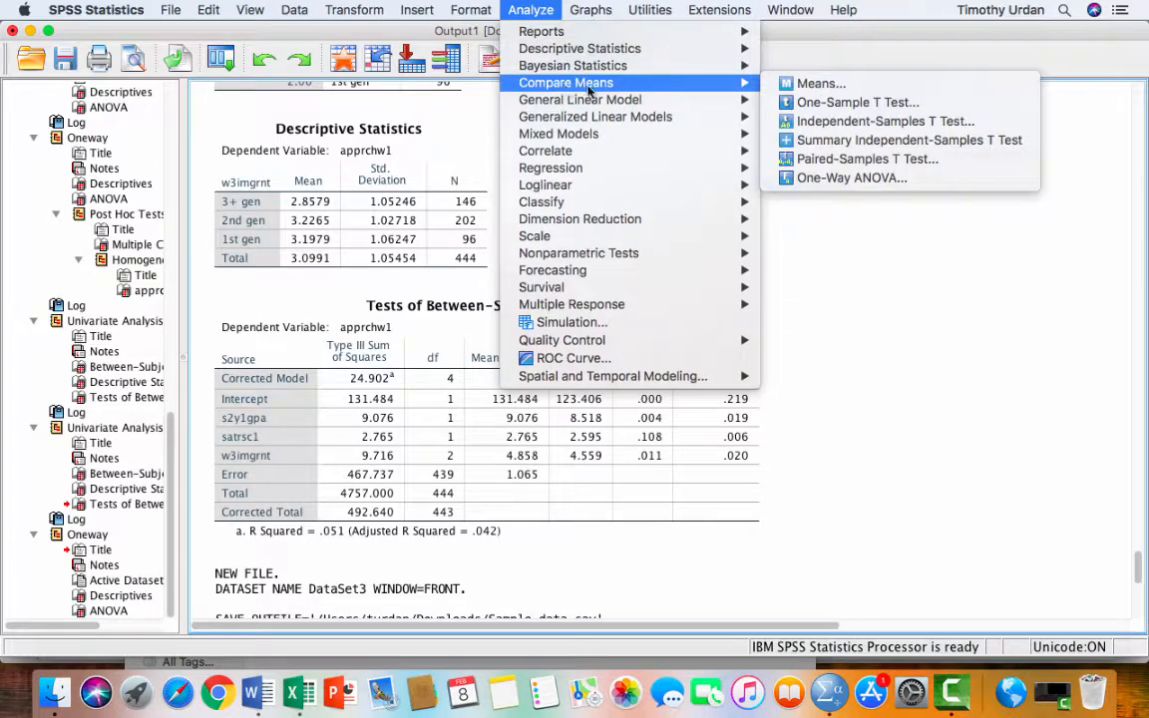
{"action": "left_click", "coordinate": [822, 181]}
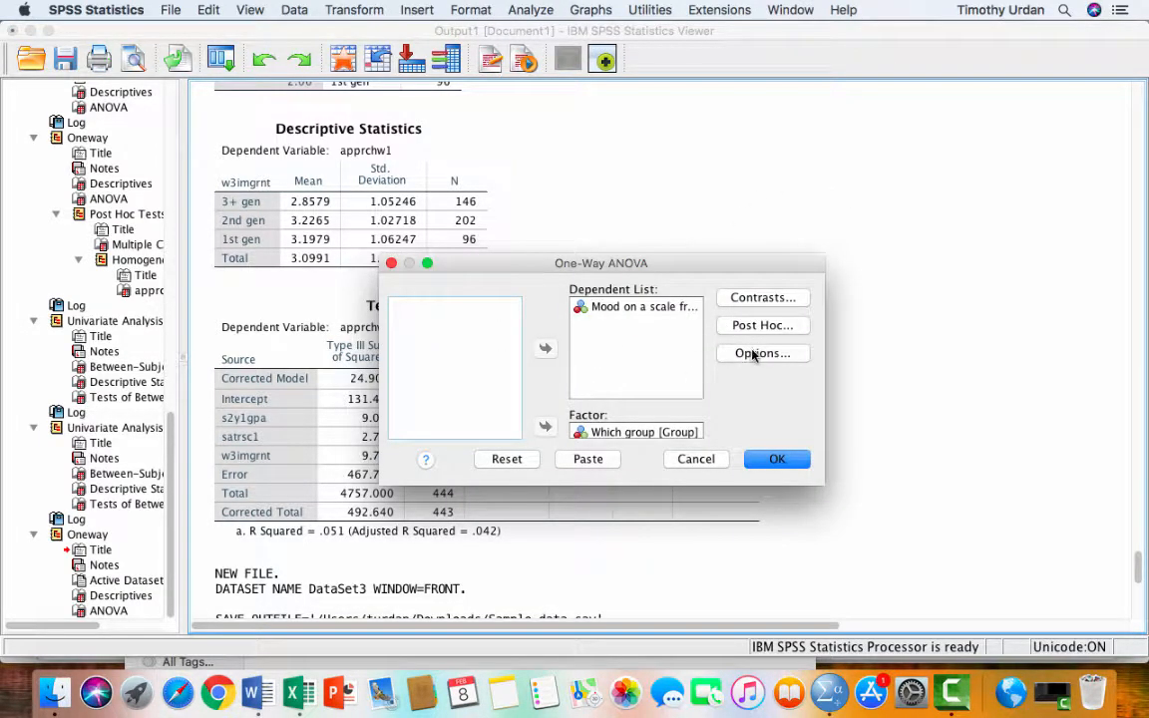
{"action": "left_click", "coordinate": [738, 357]}
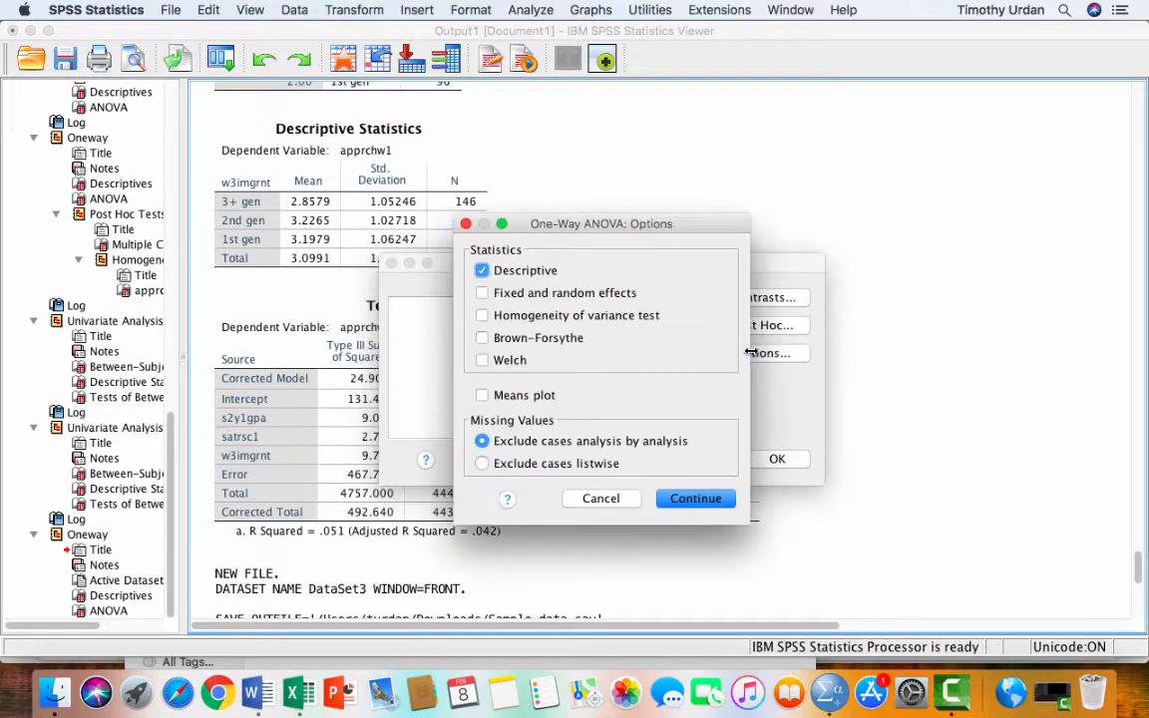
{"action": "left_click", "coordinate": [607, 499]}
{"action": "left_click", "coordinate": [760, 326]}
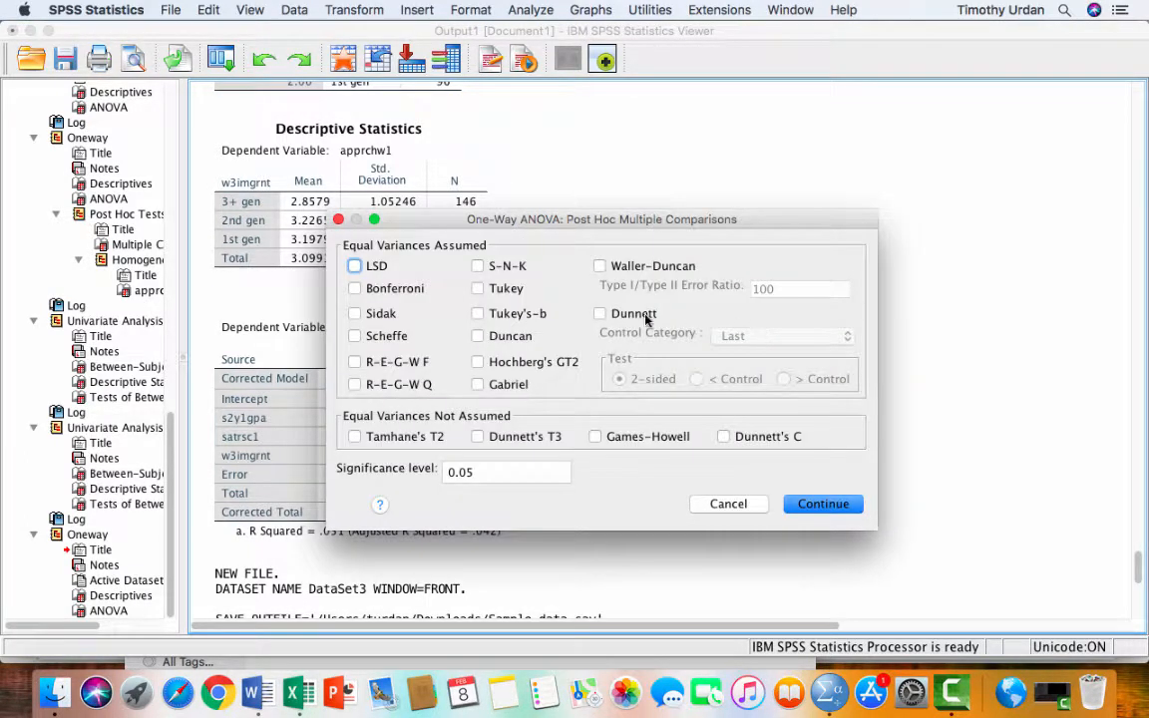
{"action": "left_click", "coordinate": [478, 289]}
{"action": "left_click", "coordinate": [810, 502]}
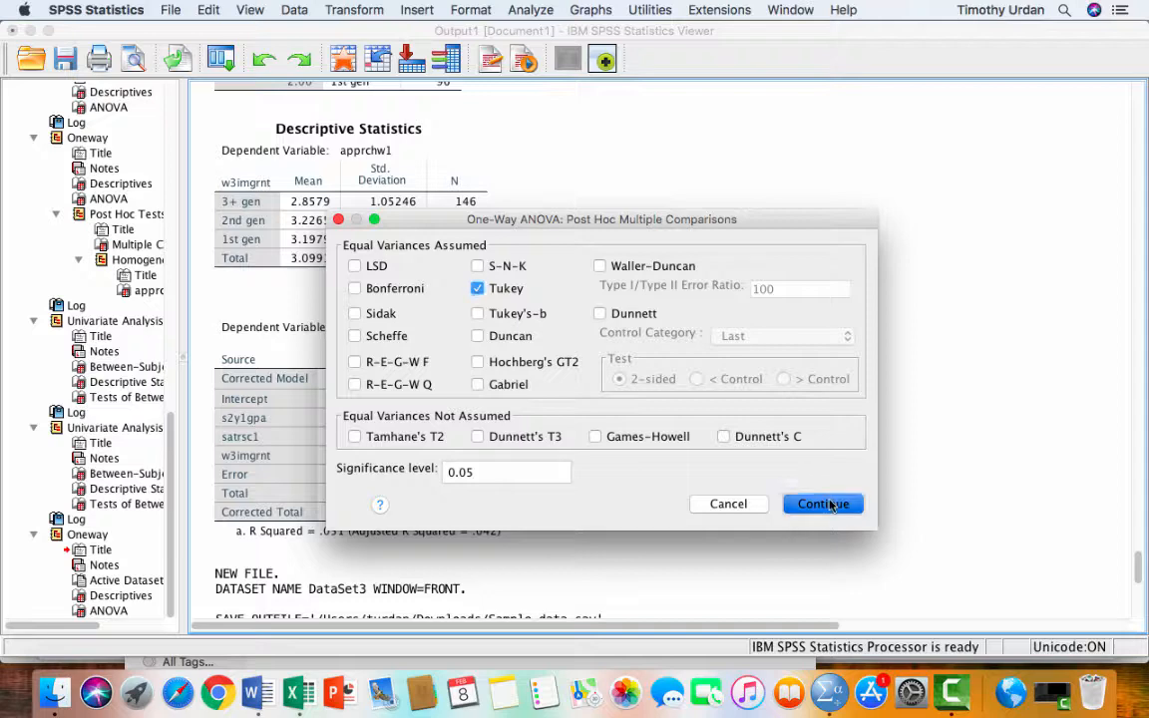
{"action": "left_click", "coordinate": [786, 465]}
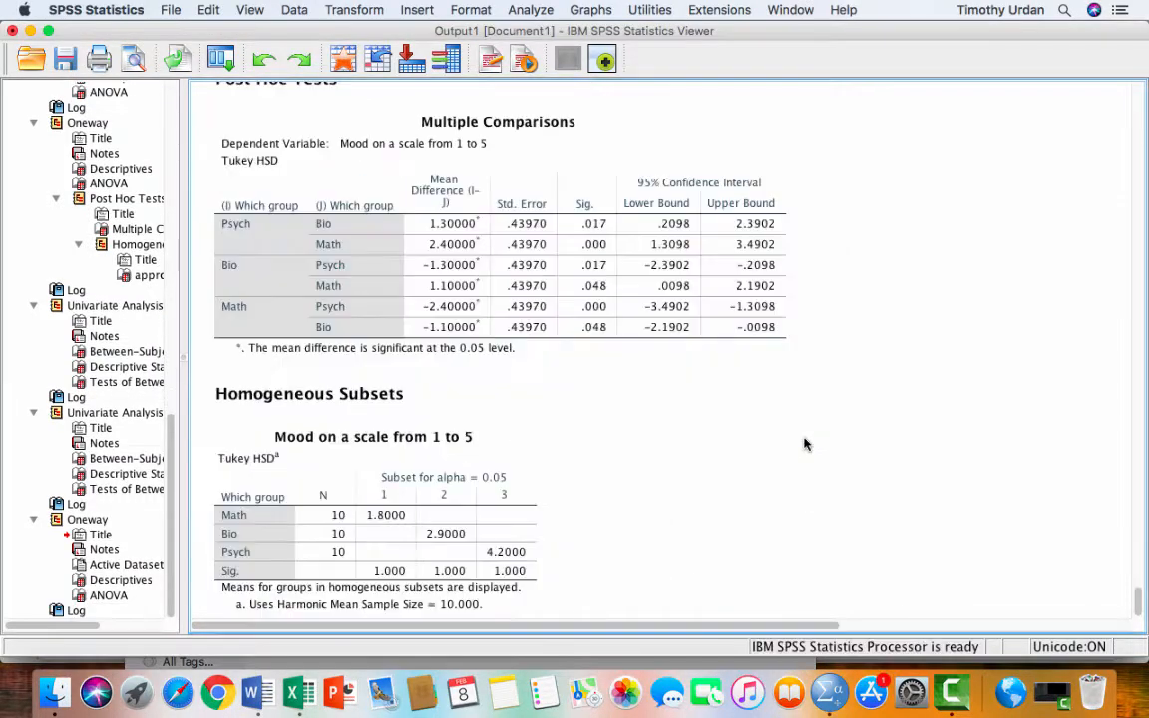
- Examine the new one-way output: the Descriptives, ANOVA, Tukey Multiple Comparisons and Homogeneous Subsets tables
{"action": "left_click", "coordinate": [479, 240]}
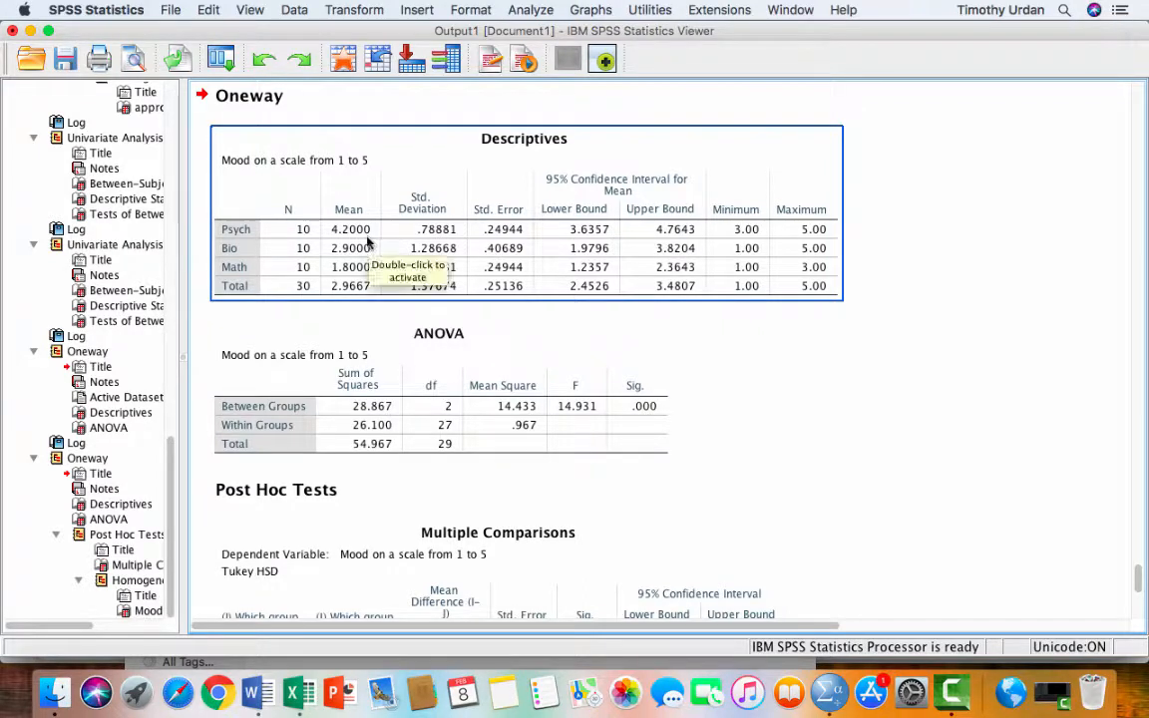
{"action": "left_click", "coordinate": [483, 344]}
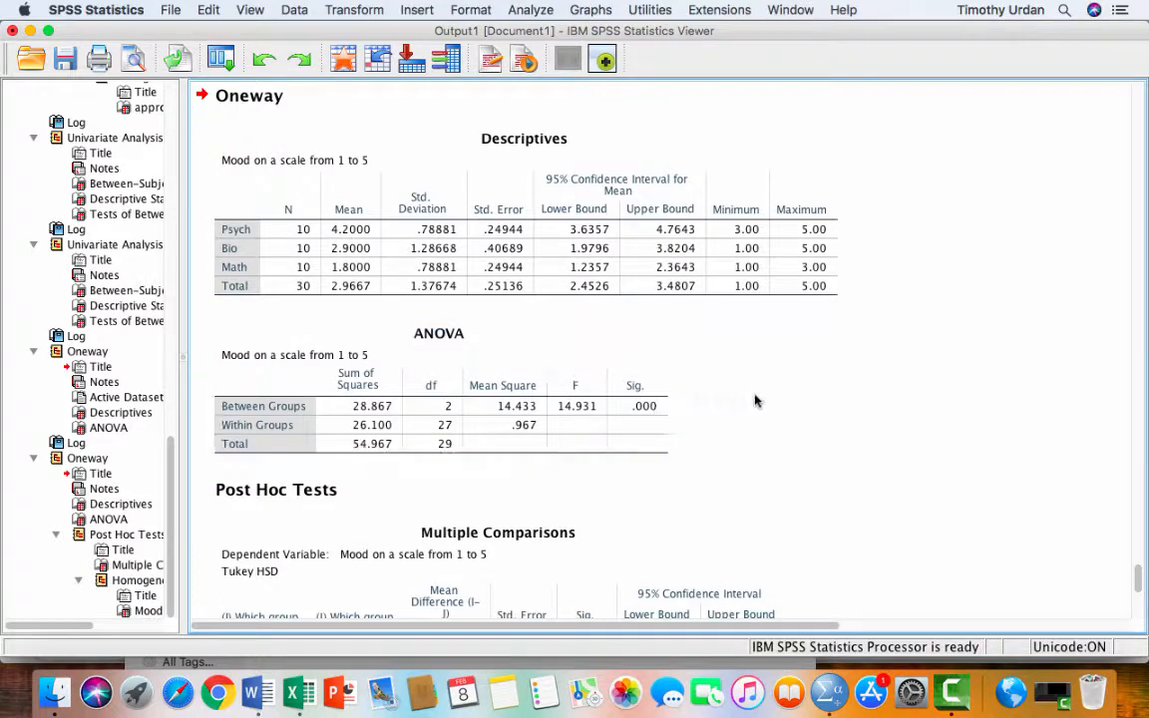
{"action": "scroll", "coordinate": [755, 399], "scroll_direction": "down", "scroll_amount": 5}
{"action": "scroll", "coordinate": [755, 399], "scroll_direction": "down", "scroll_amount": 5}
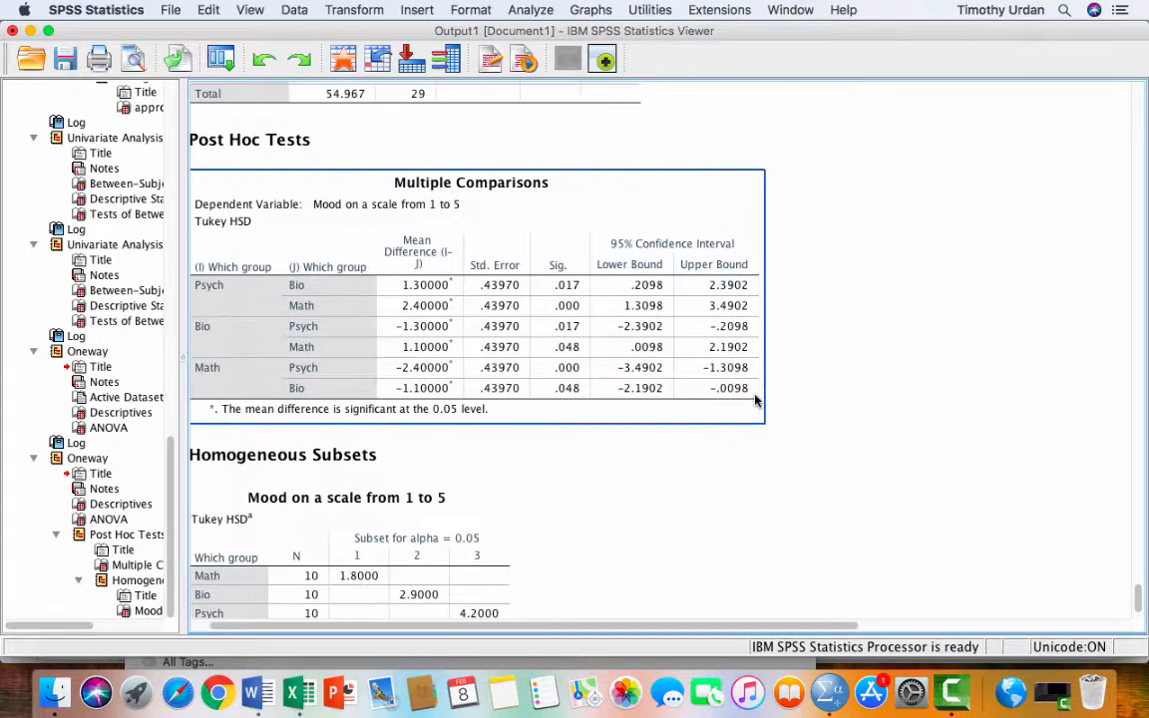
{"action": "scroll", "coordinate": [755, 400], "scroll_direction": "down", "scroll_amount": 2}
{"action": "scroll", "coordinate": [755, 400], "scroll_direction": "right", "scroll_amount": 1}
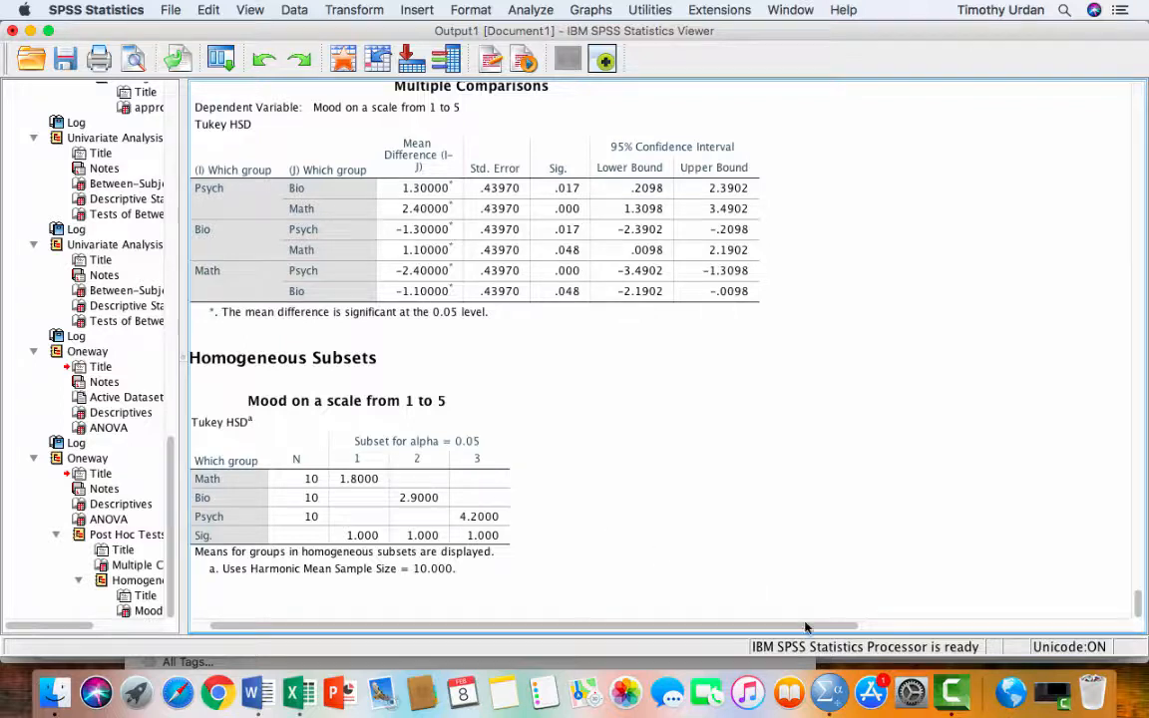
{"action": "left_click", "coordinate": [952, 691]}
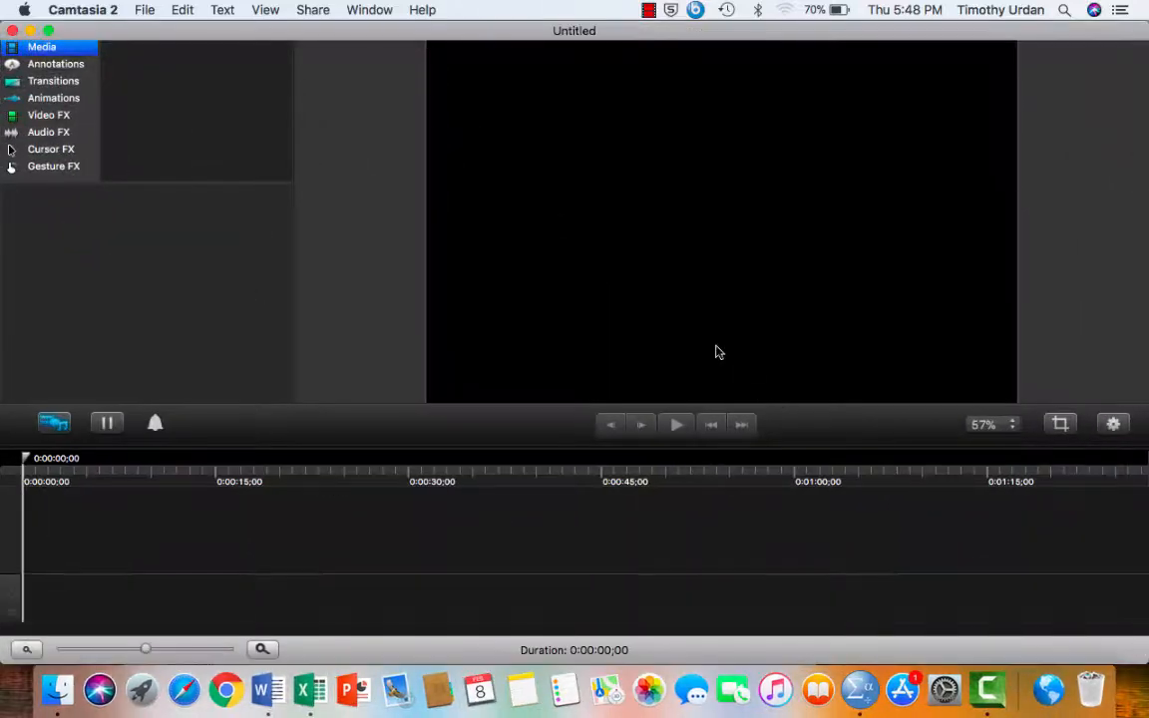
{"action": "left_click", "coordinate": [648, 11]}
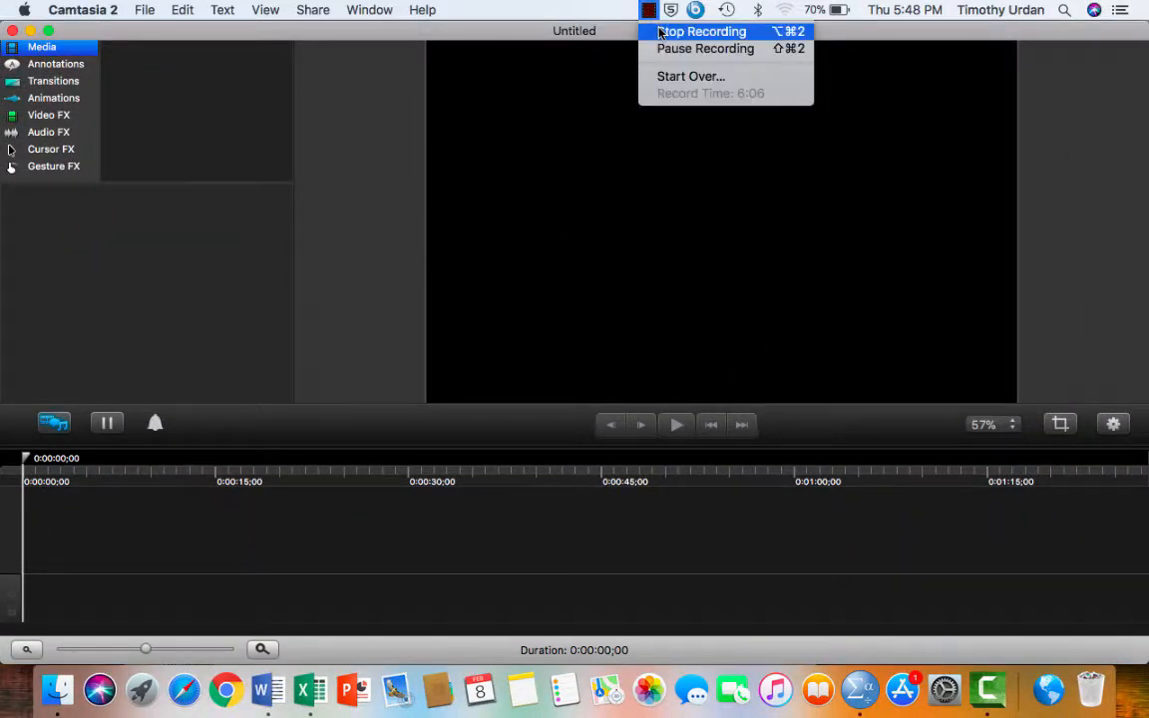